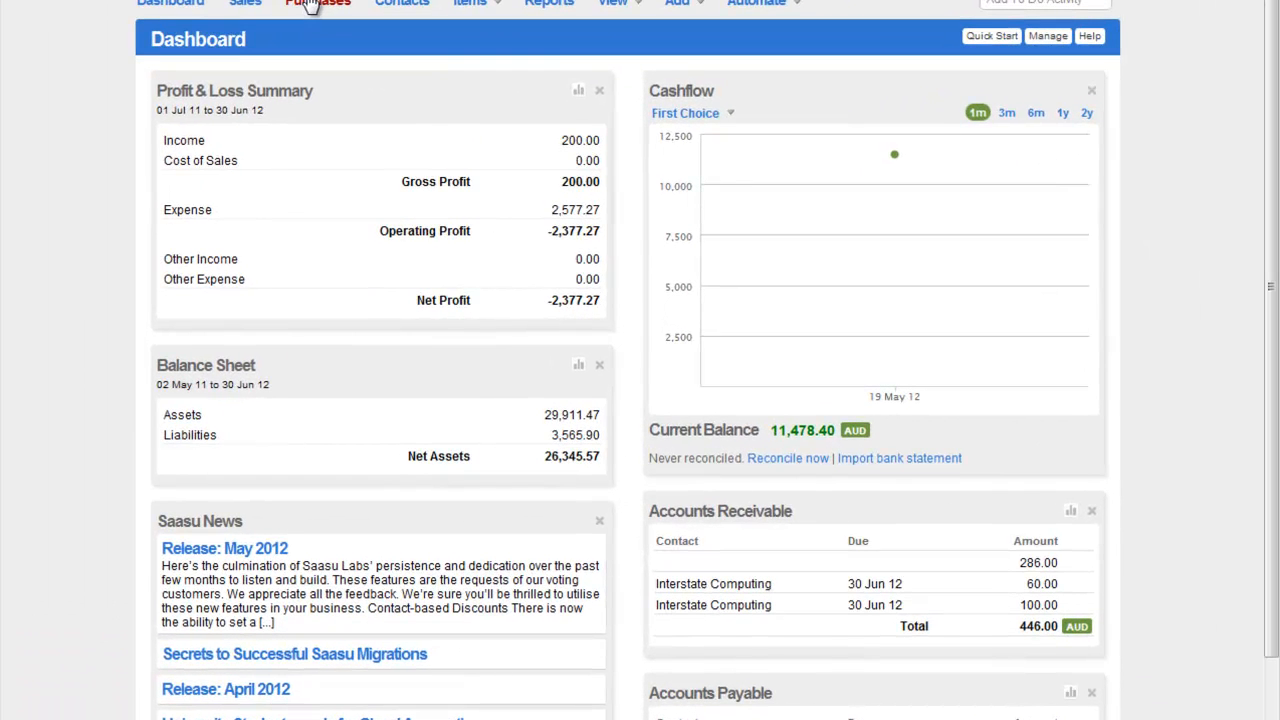
- Start a new purchase from the Purchases list and set its type to Purchase Order
left_click(313, 5)
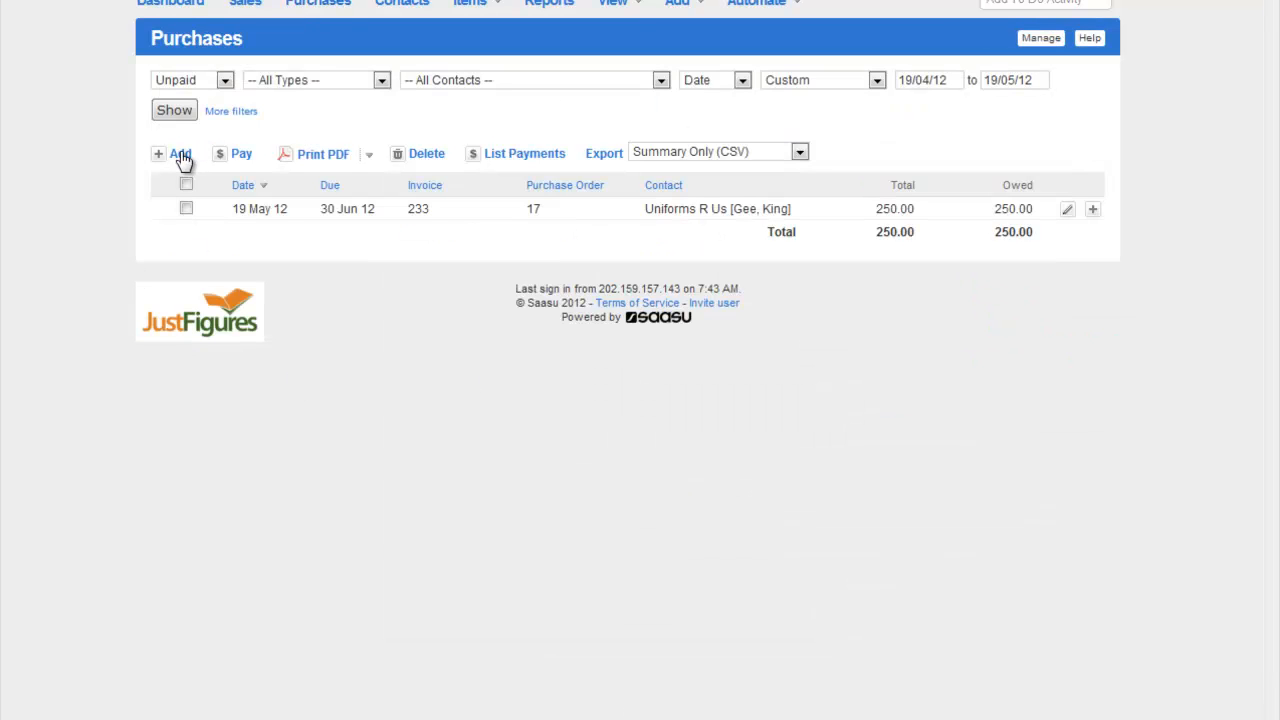
left_click(180, 155)
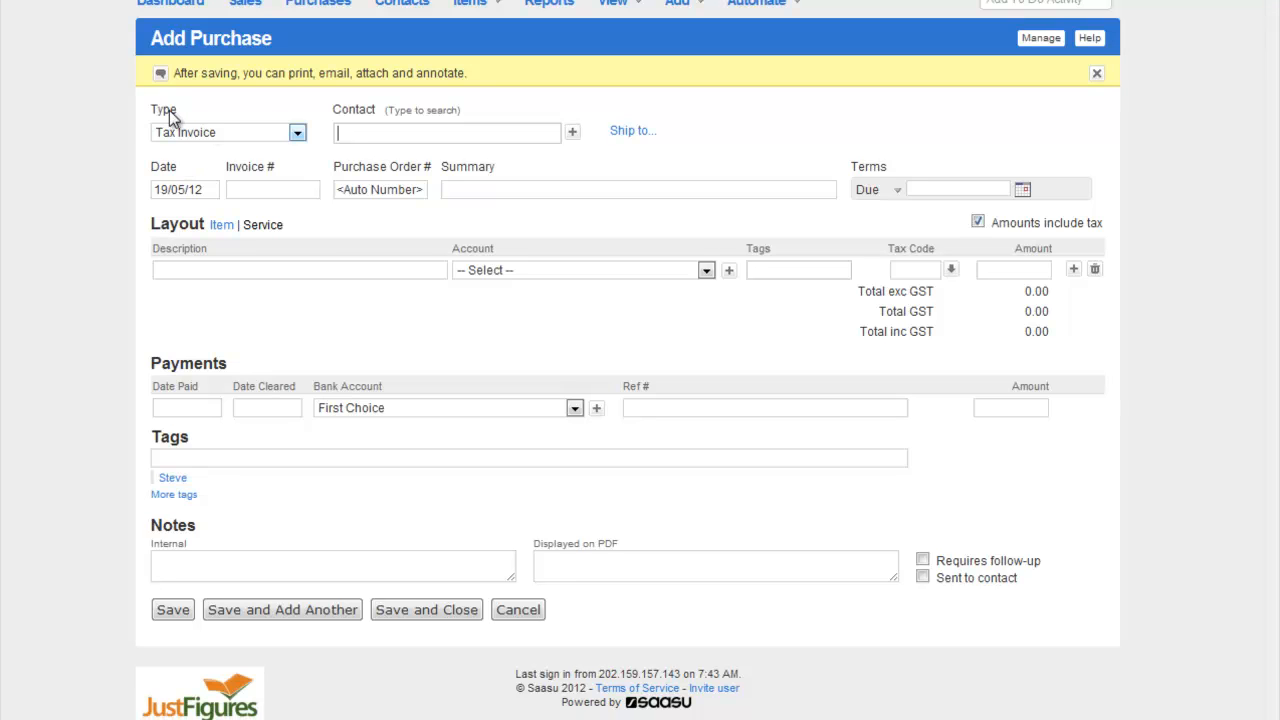
left_click(297, 132)
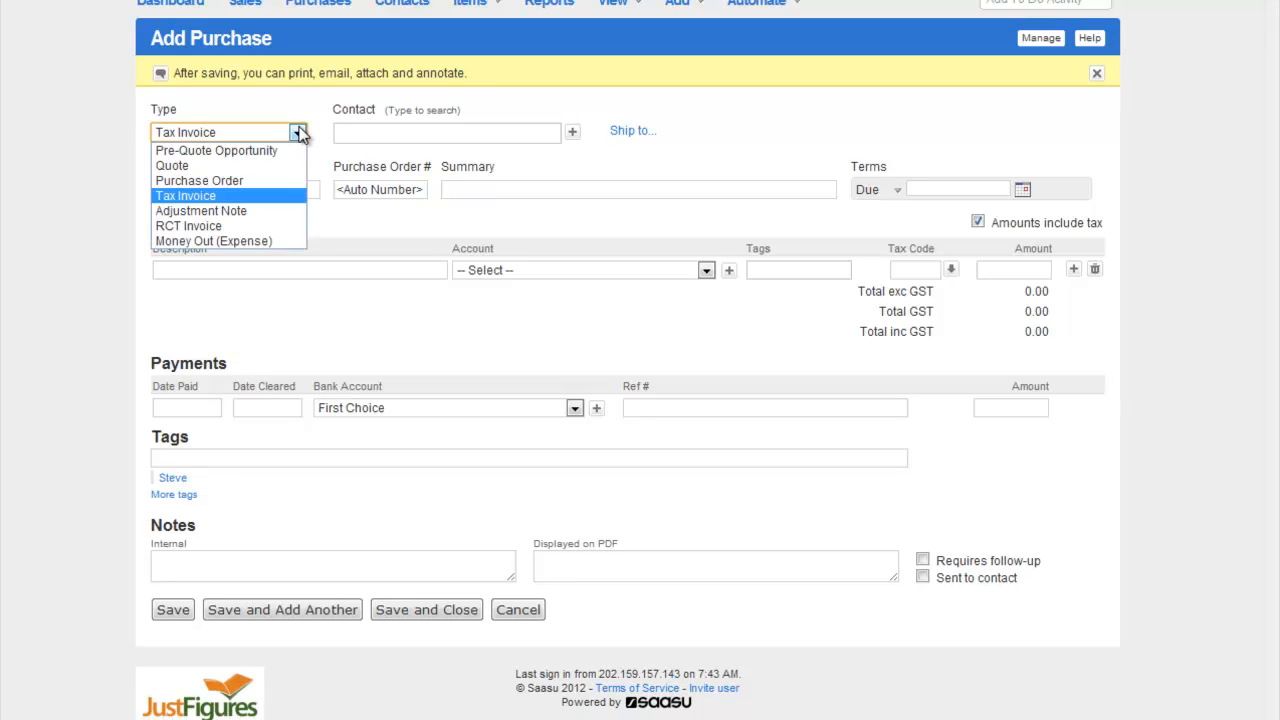
left_click(248, 185)
- Choose Uniforms R Us as the purchase order's contact and enter "Uniforms" as the summary
left_click(384, 131)
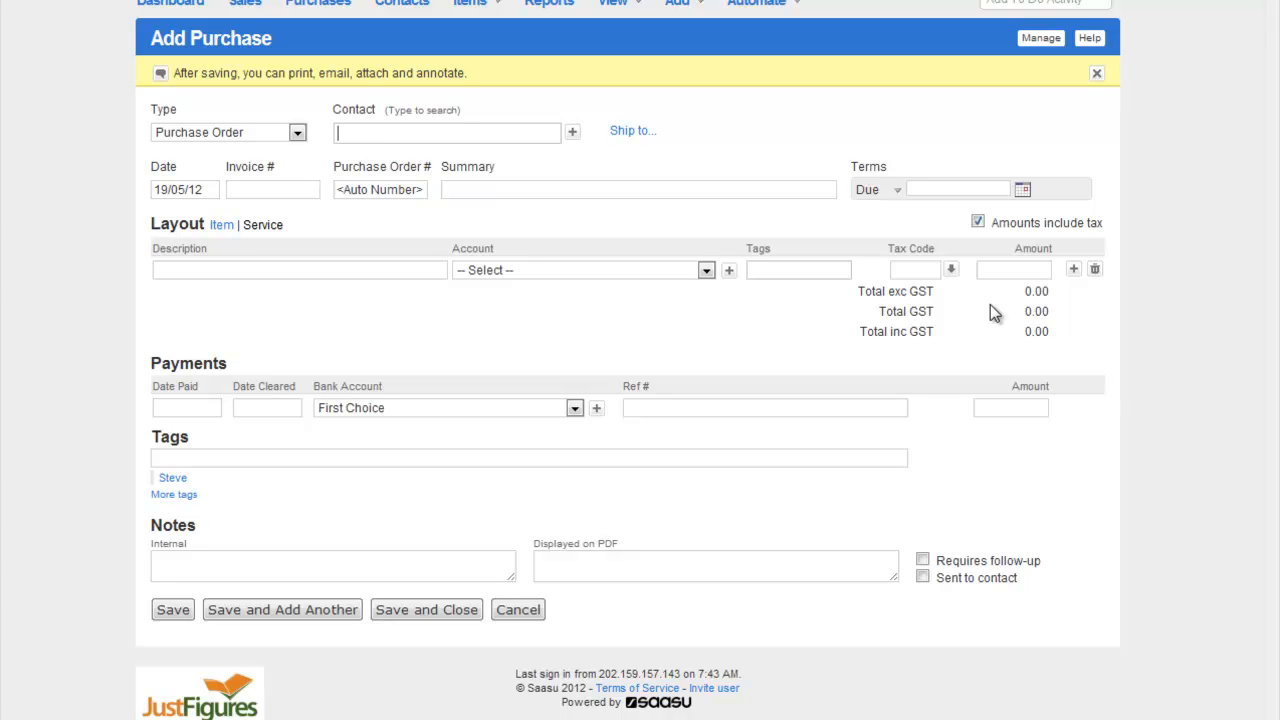
type("uniforms R Us, King Gee")
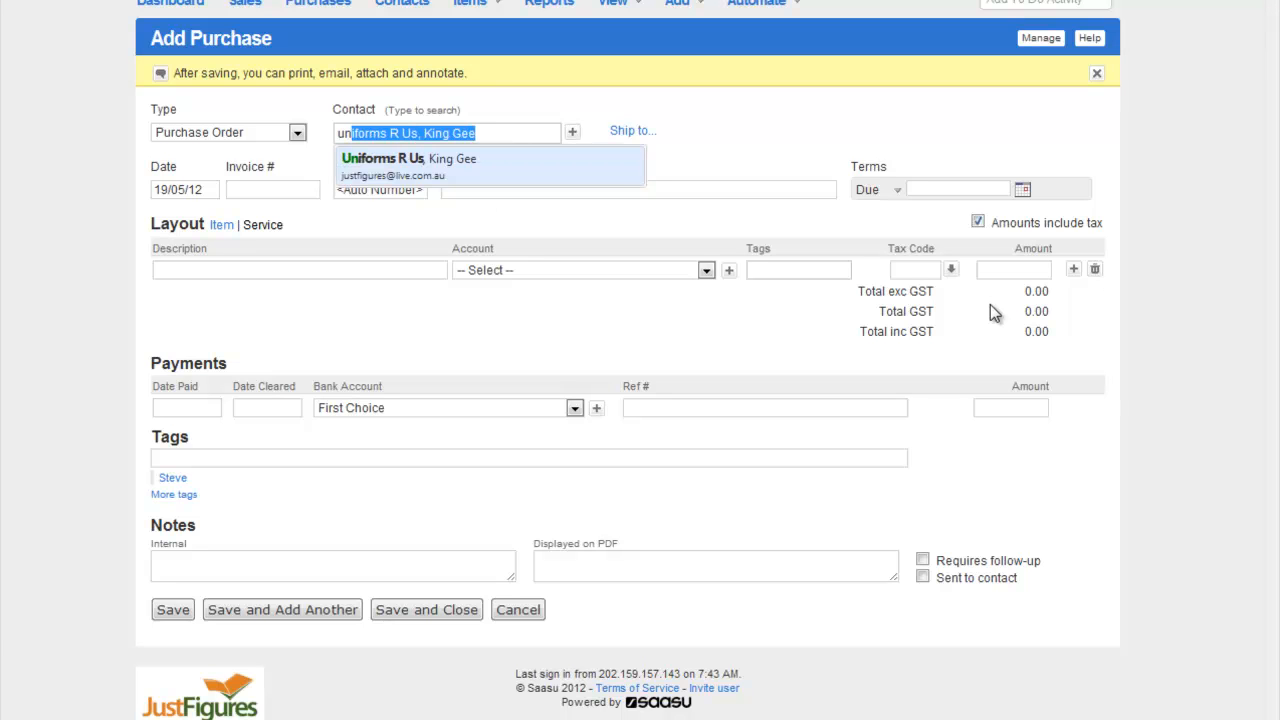
left_click(452, 168)
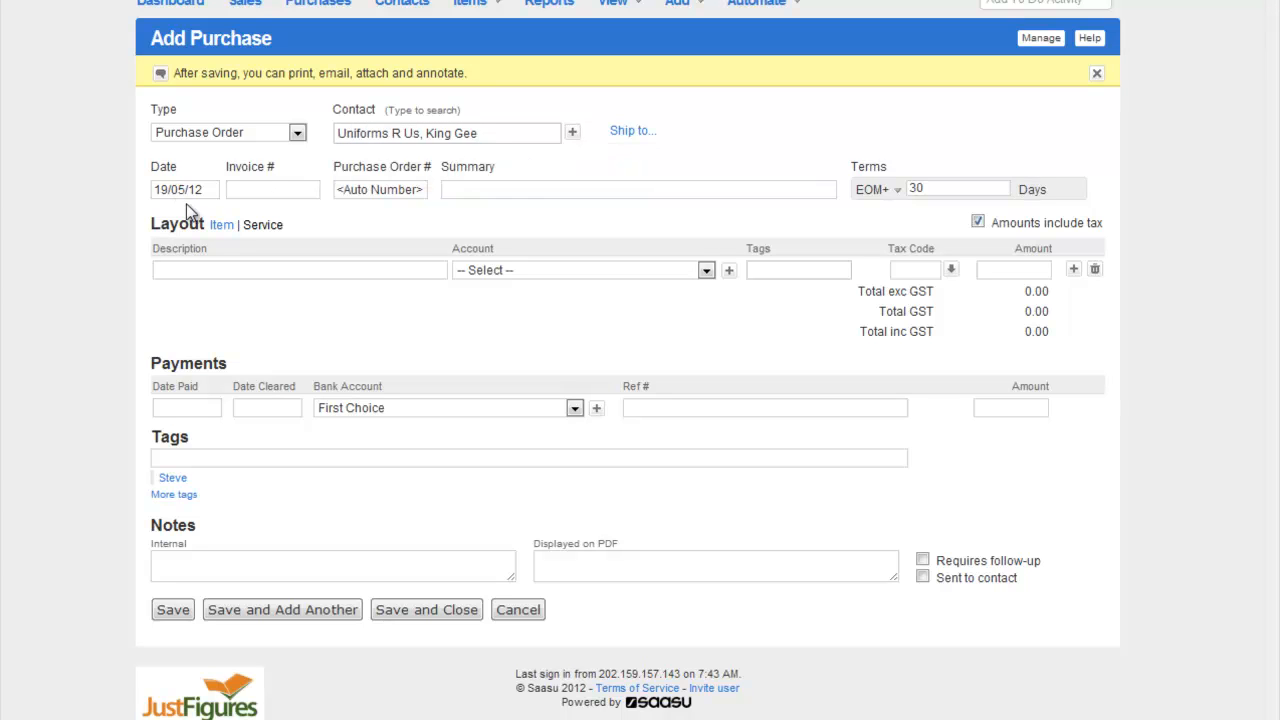
left_click(266, 186)
left_click(468, 187)
type("Uniforms")
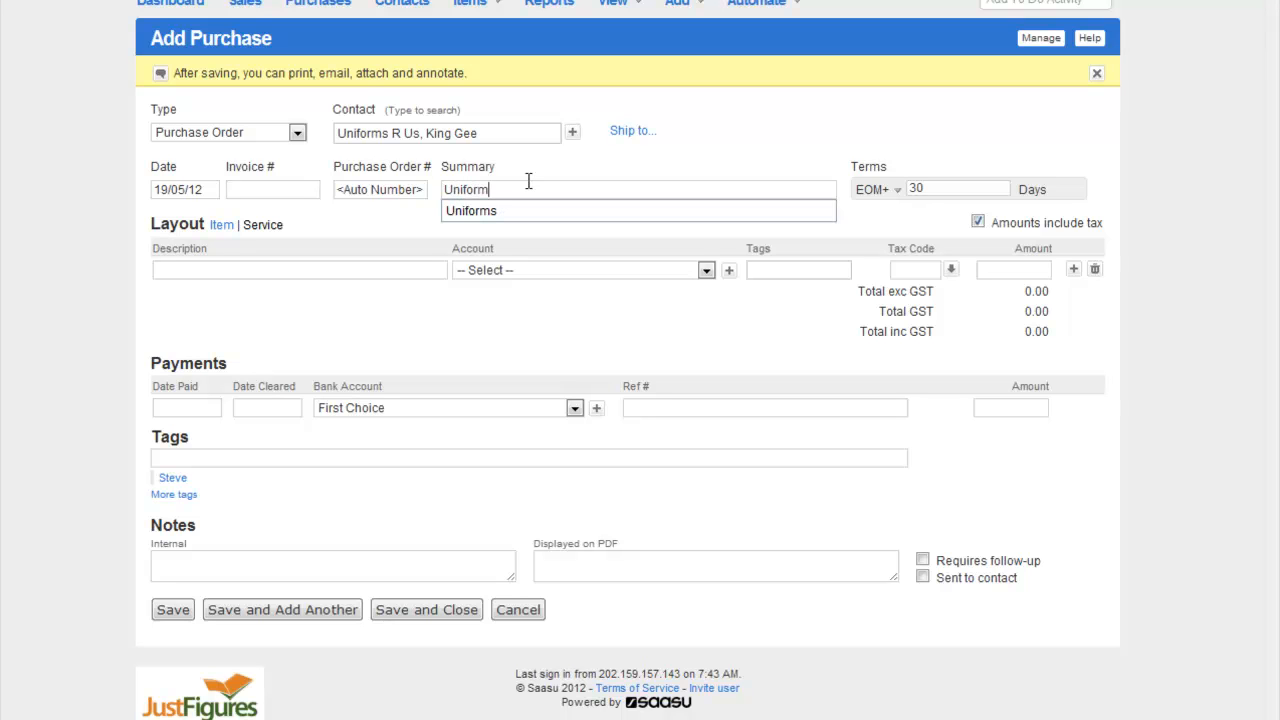
left_click(543, 213)
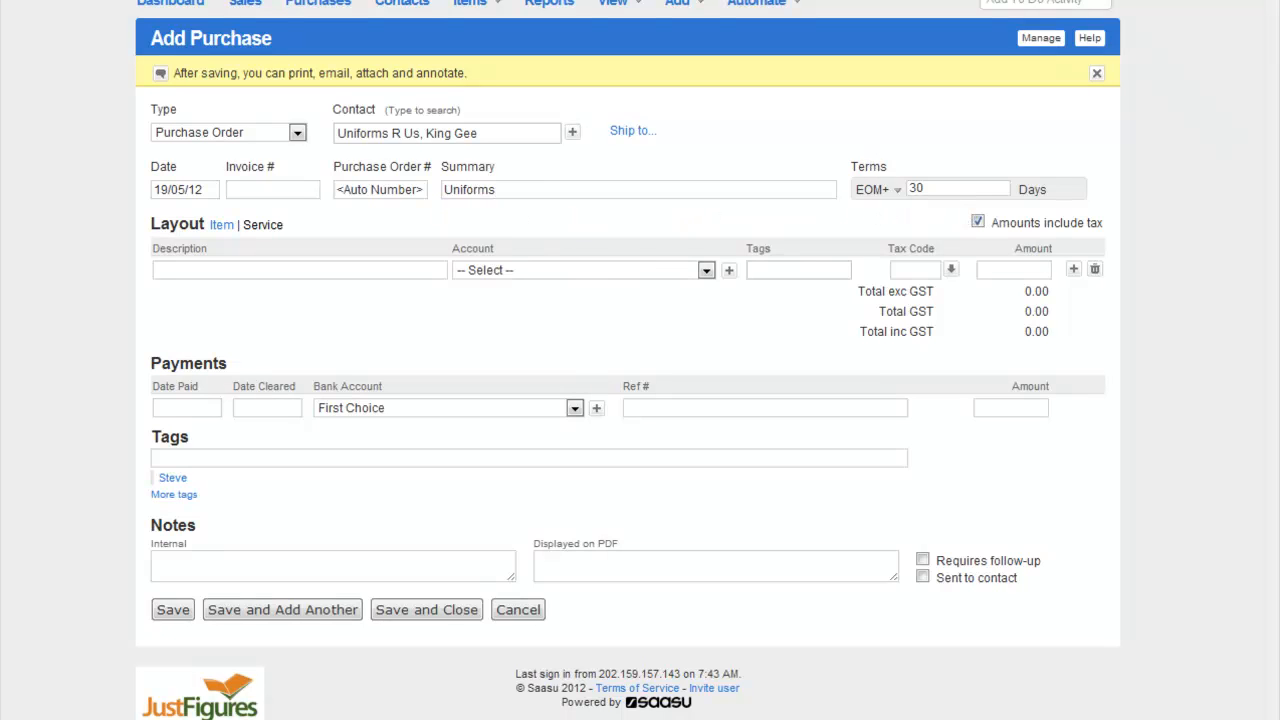
- Describe the first order line as "Overalls - size 20" and assign it to the Expense: Uniforms account
left_click(183, 266)
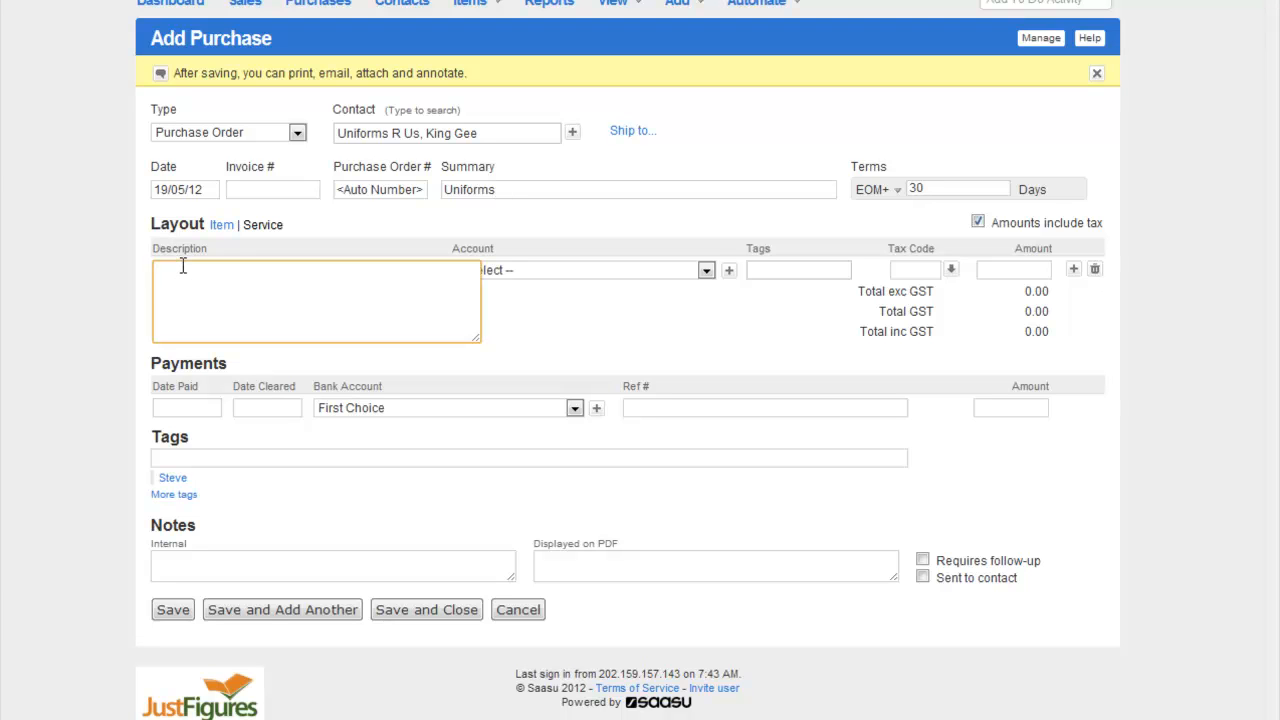
type("Overalls - size 20")
left_click(541, 268)
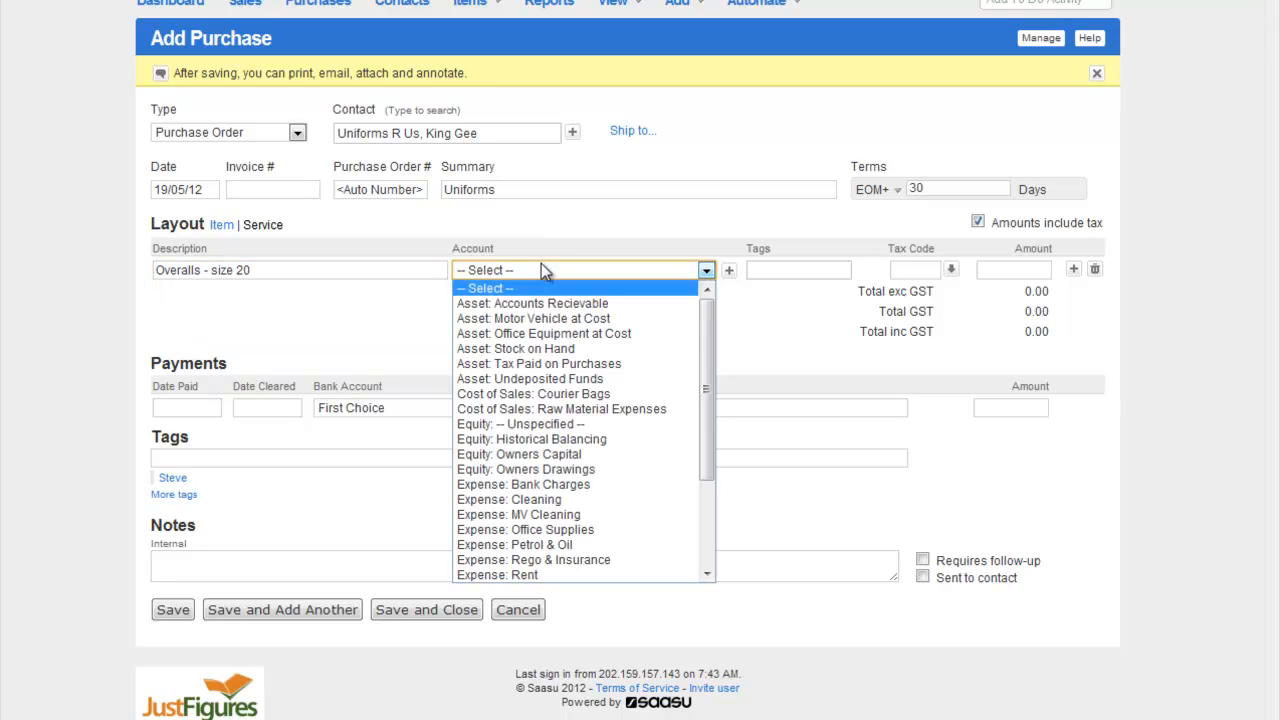
scroll(628, 410, "down", 3)
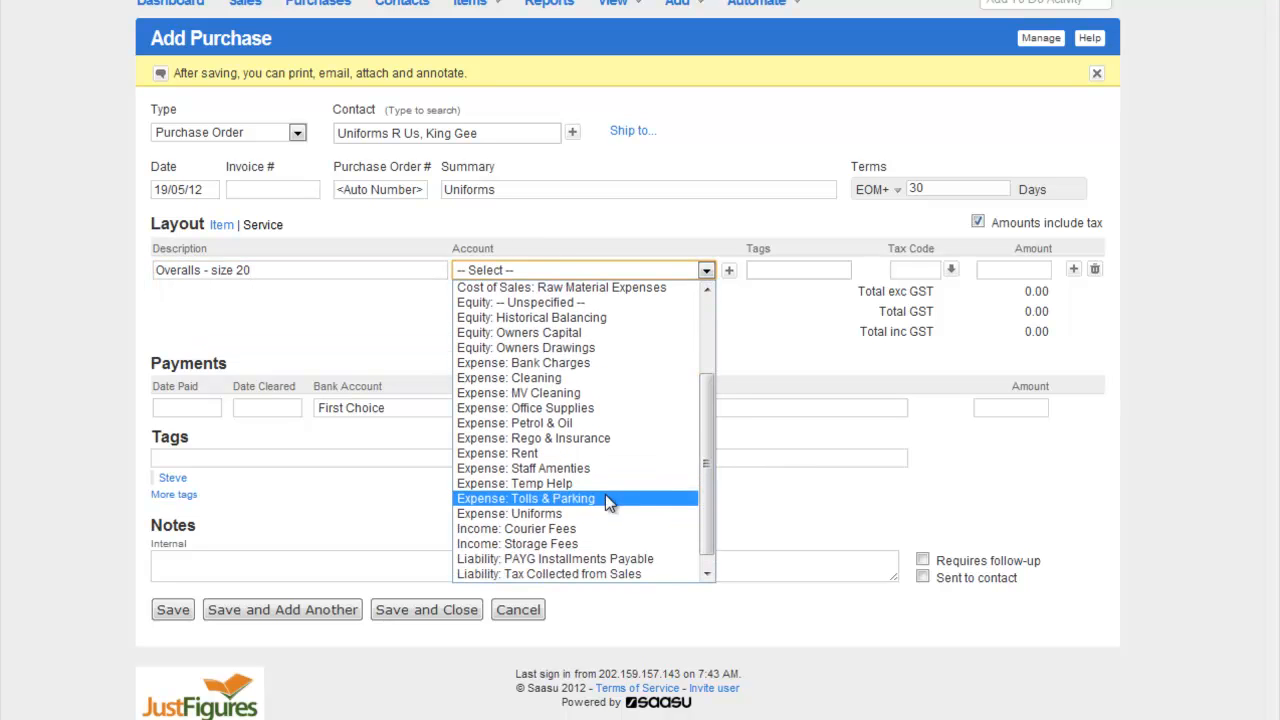
left_click(574, 513)
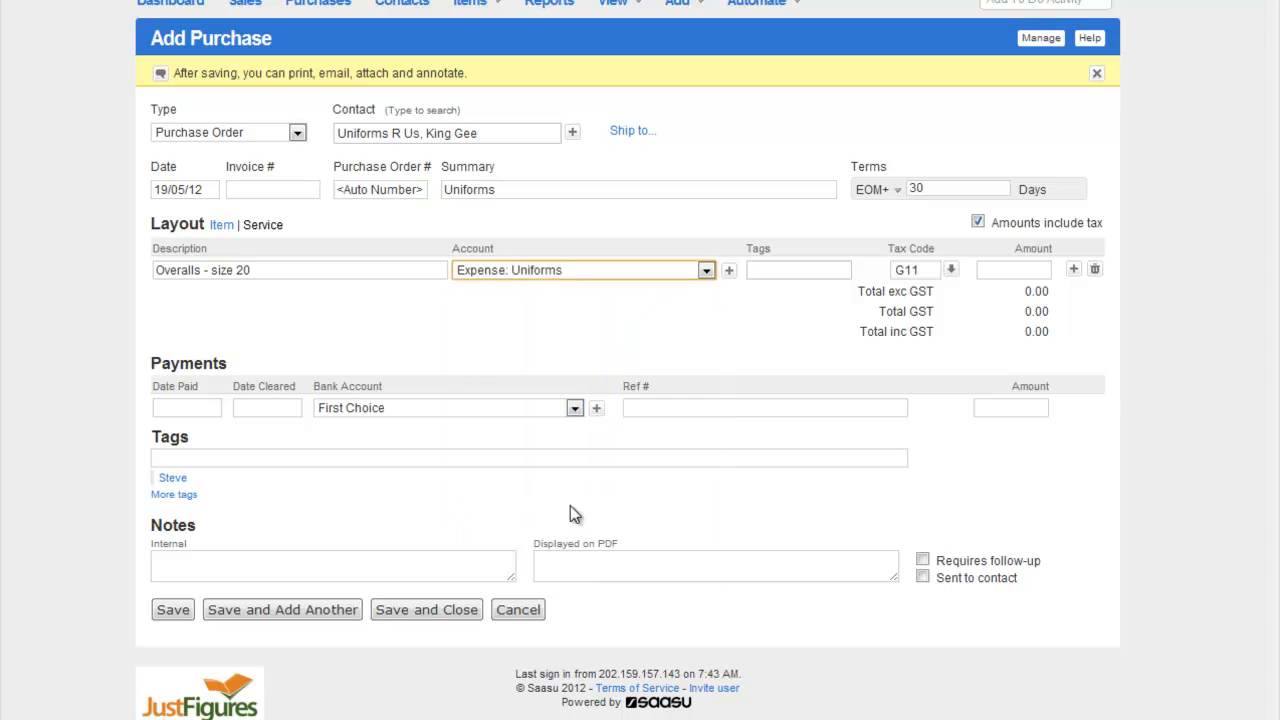
- Give the overalls line the existing name tag, tax code G11 (Exp inc GST) and an amount of 50.00
left_click(765, 270)
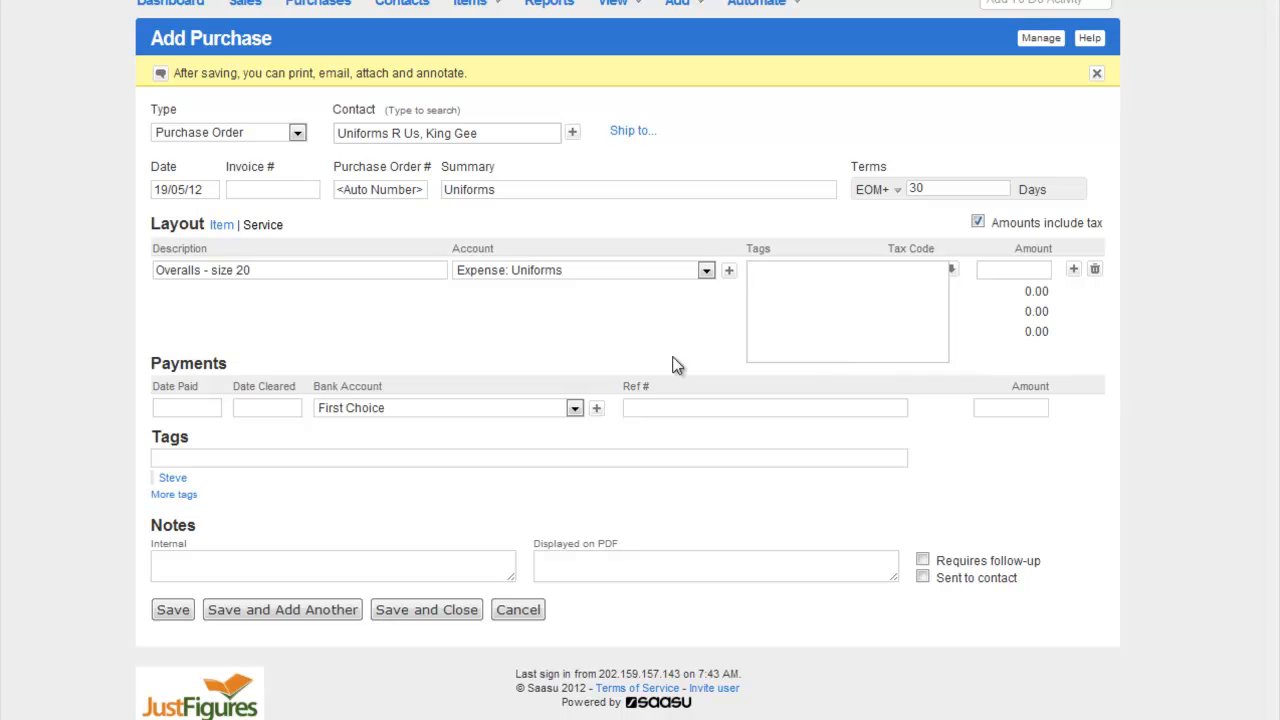
type("ste")
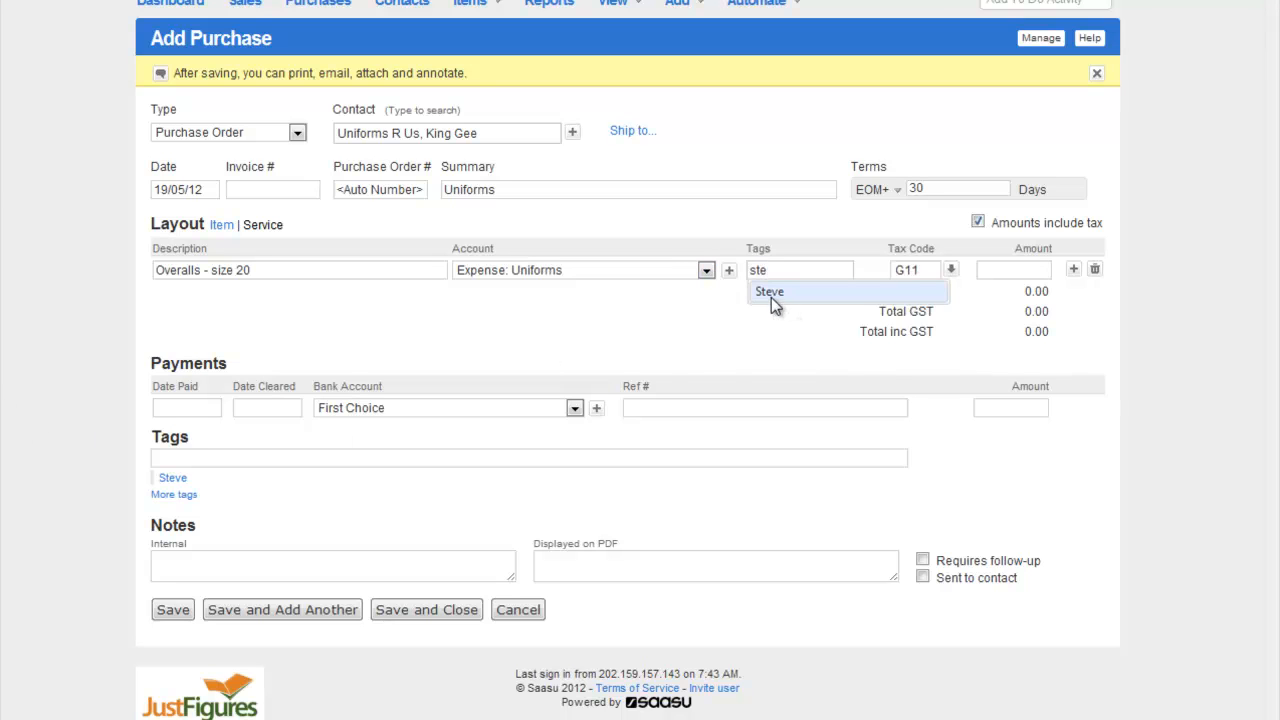
left_click(771, 293)
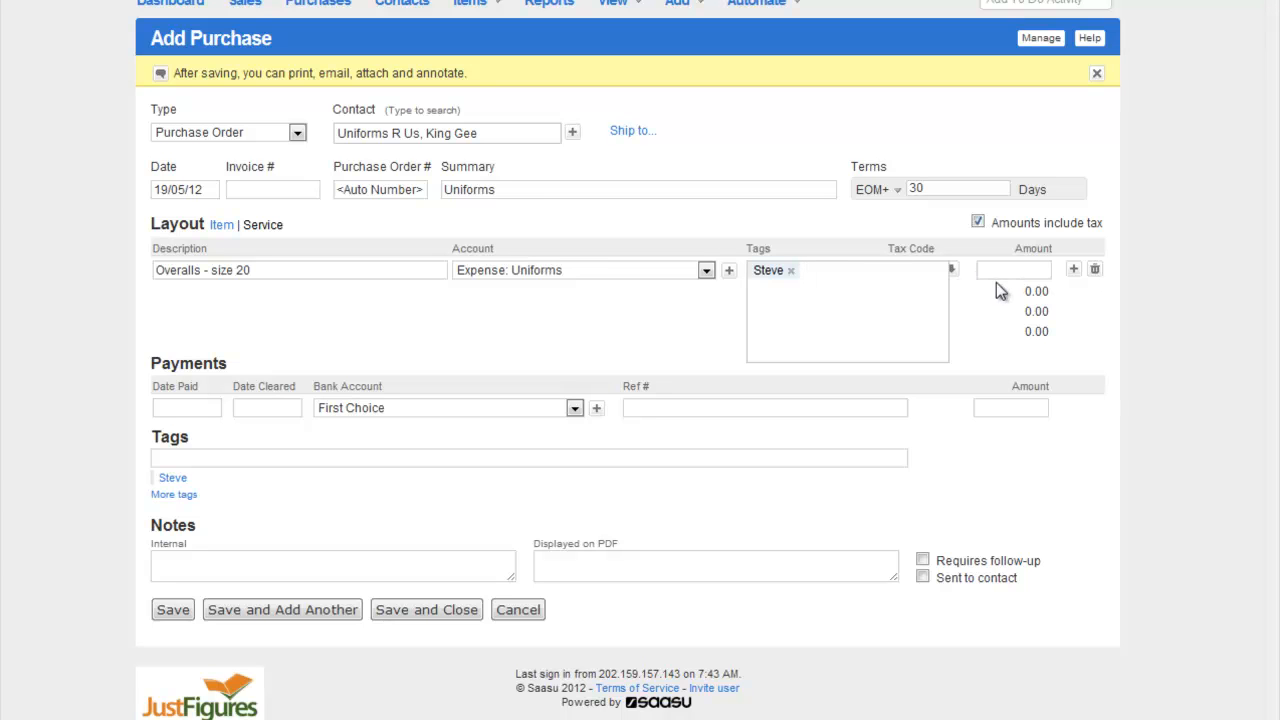
left_click(951, 269)
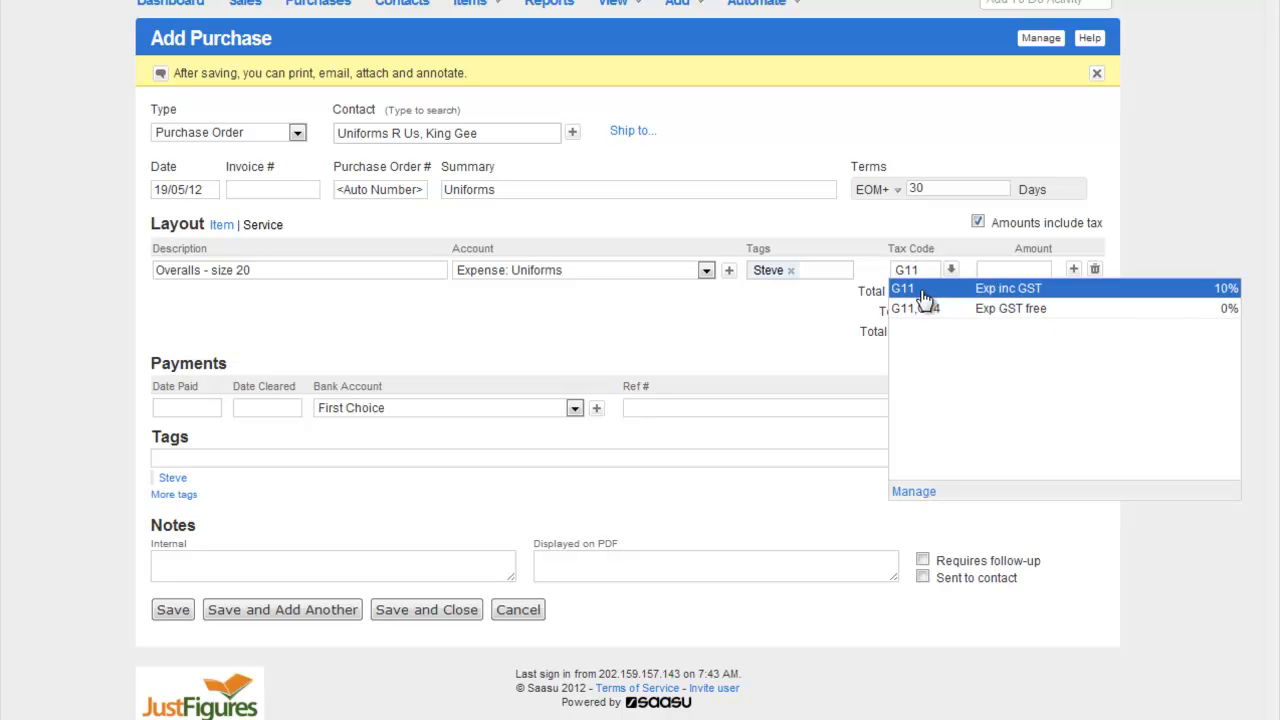
left_click(926, 292)
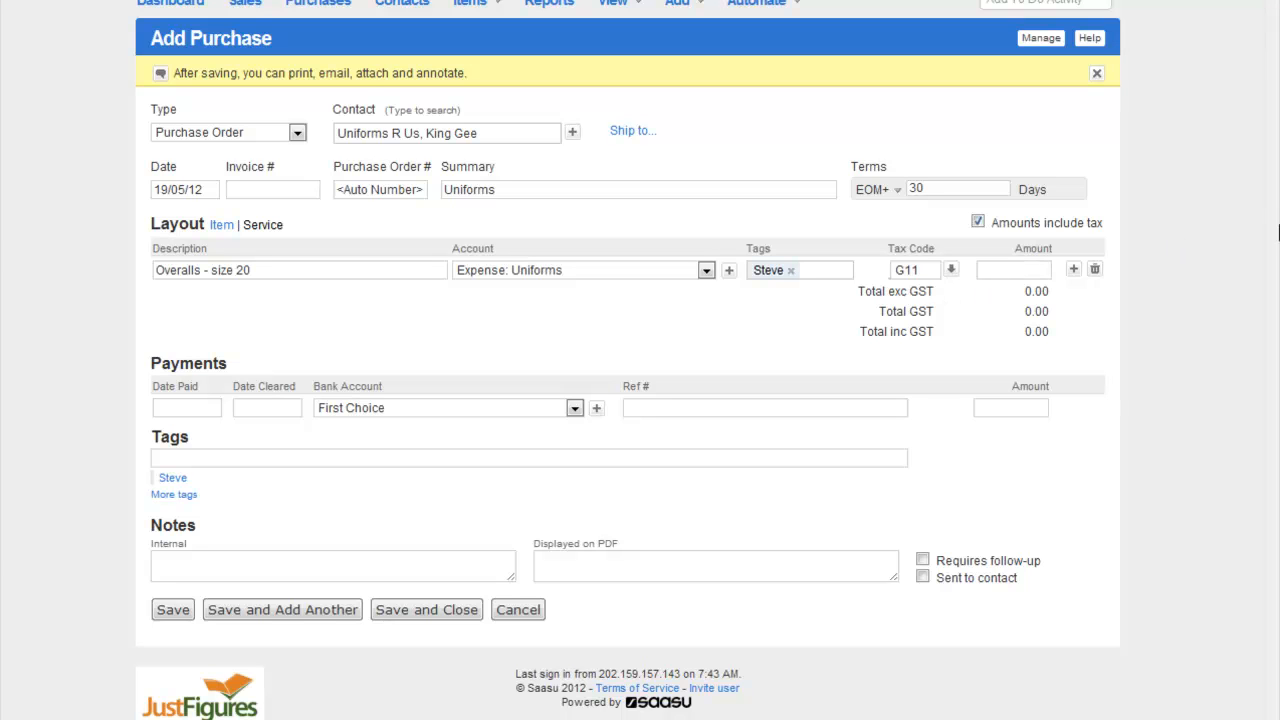
type("50.00")
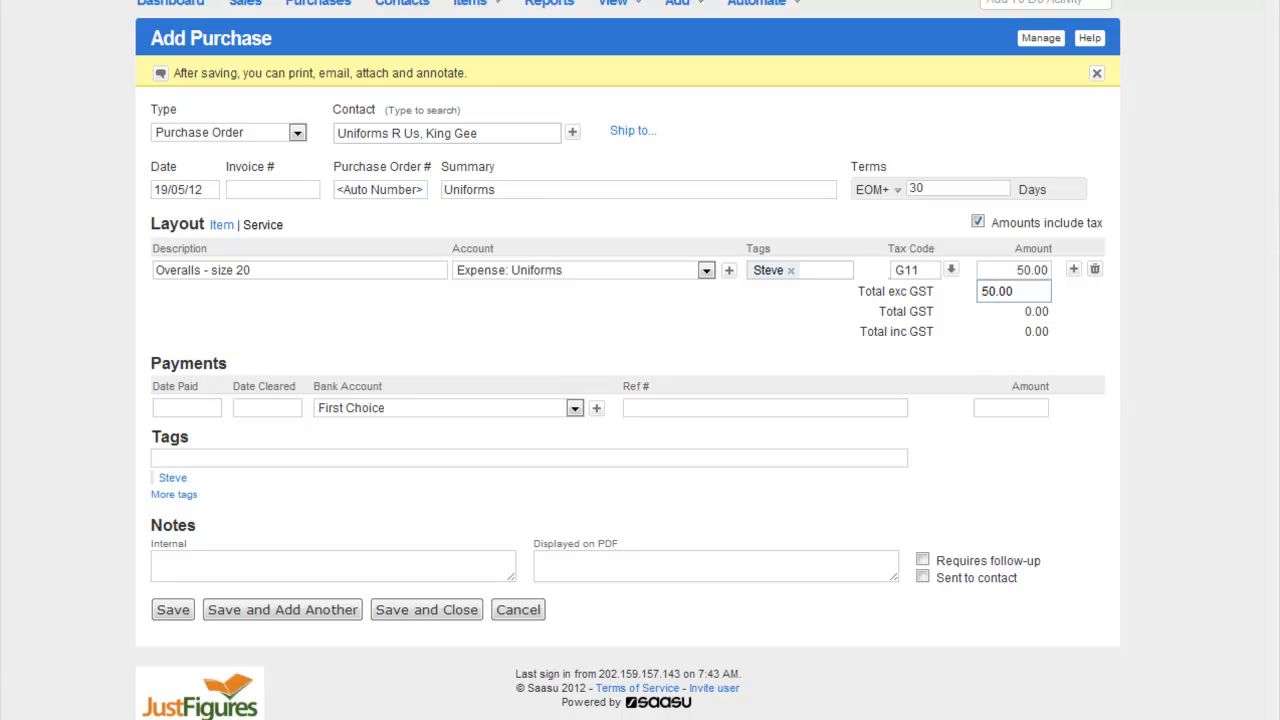
- Add a second order line described as "shirt size 24" and assign it to the Expense: Uniforms account
left_click(1073, 269)
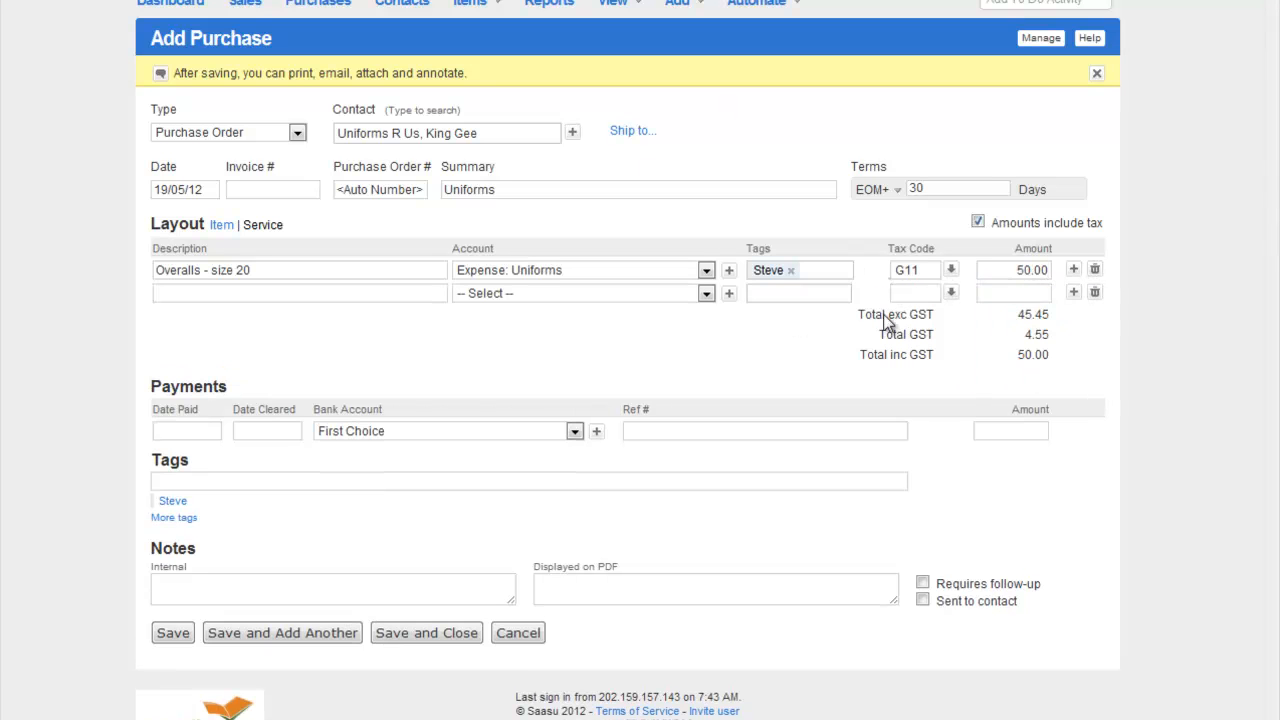
left_click(249, 292)
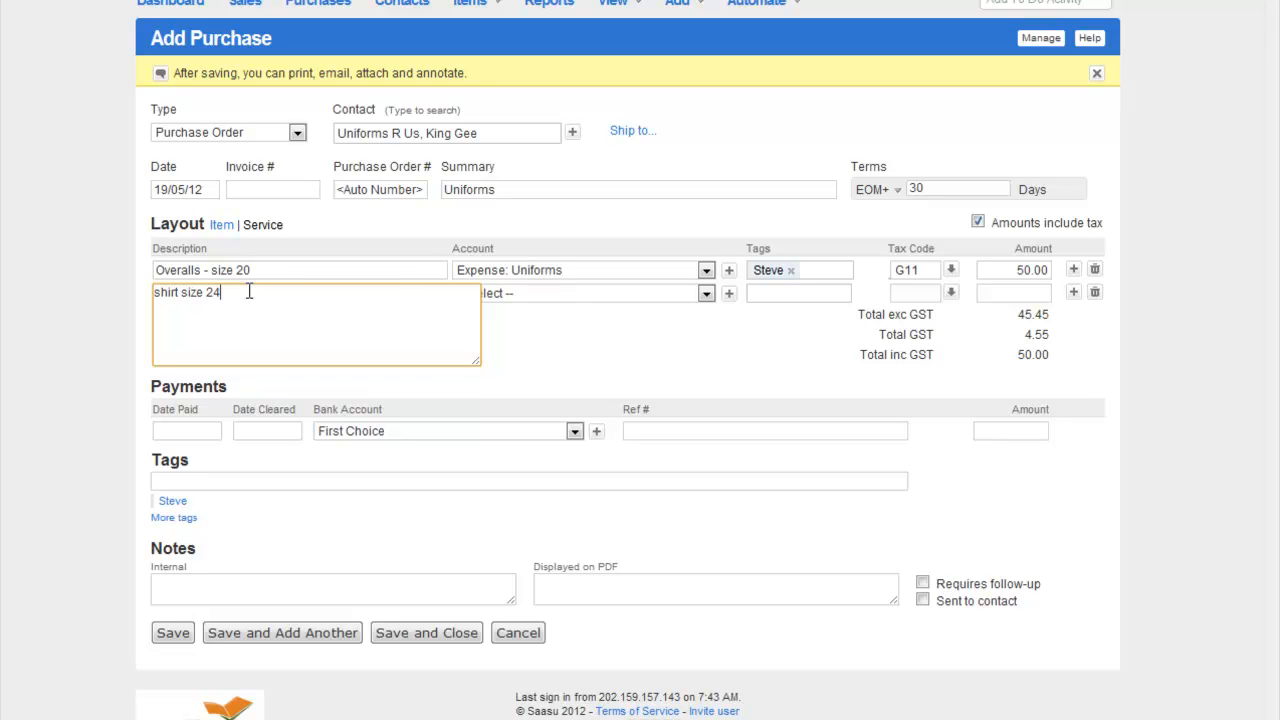
left_click(565, 293)
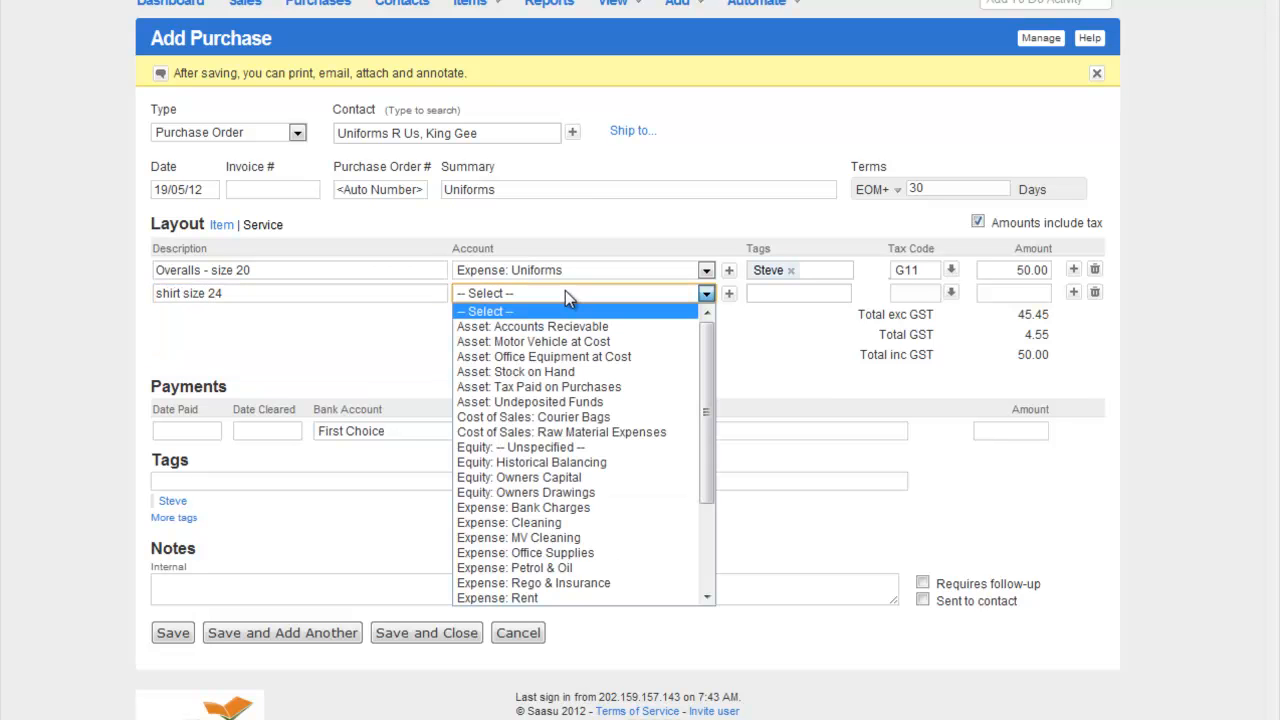
left_click_drag(706, 378, 707, 422)
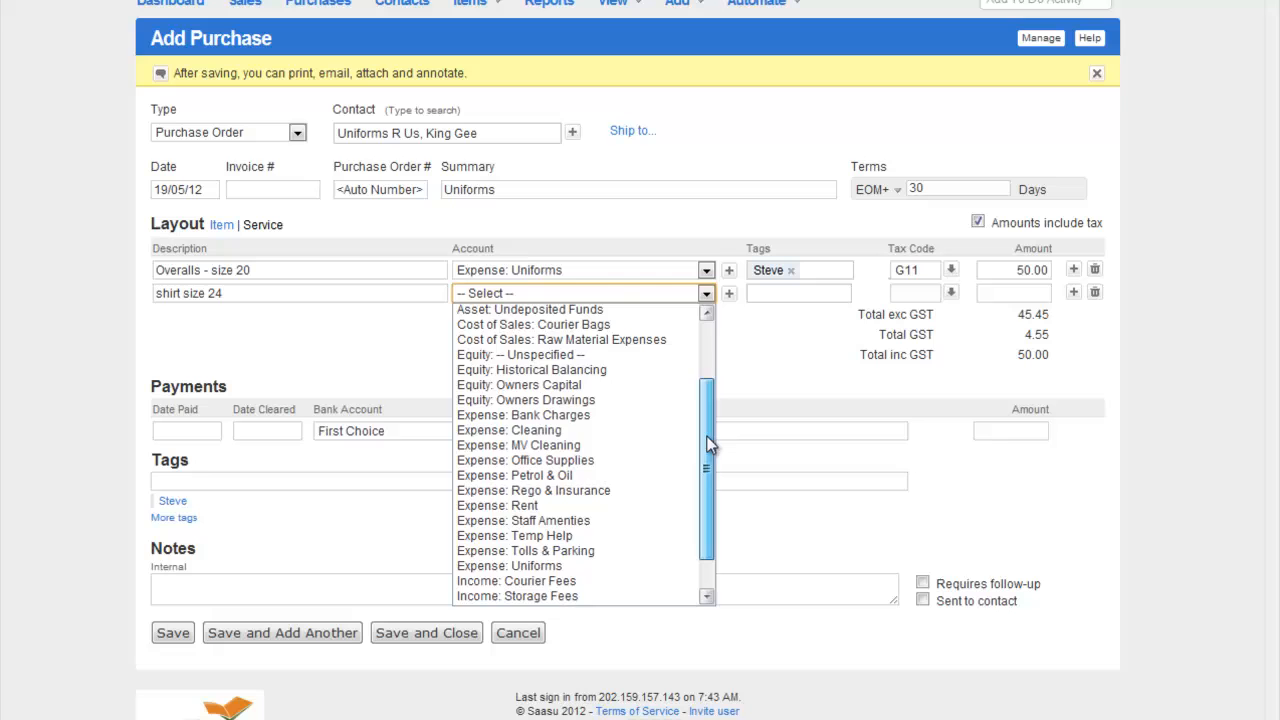
left_click(570, 567)
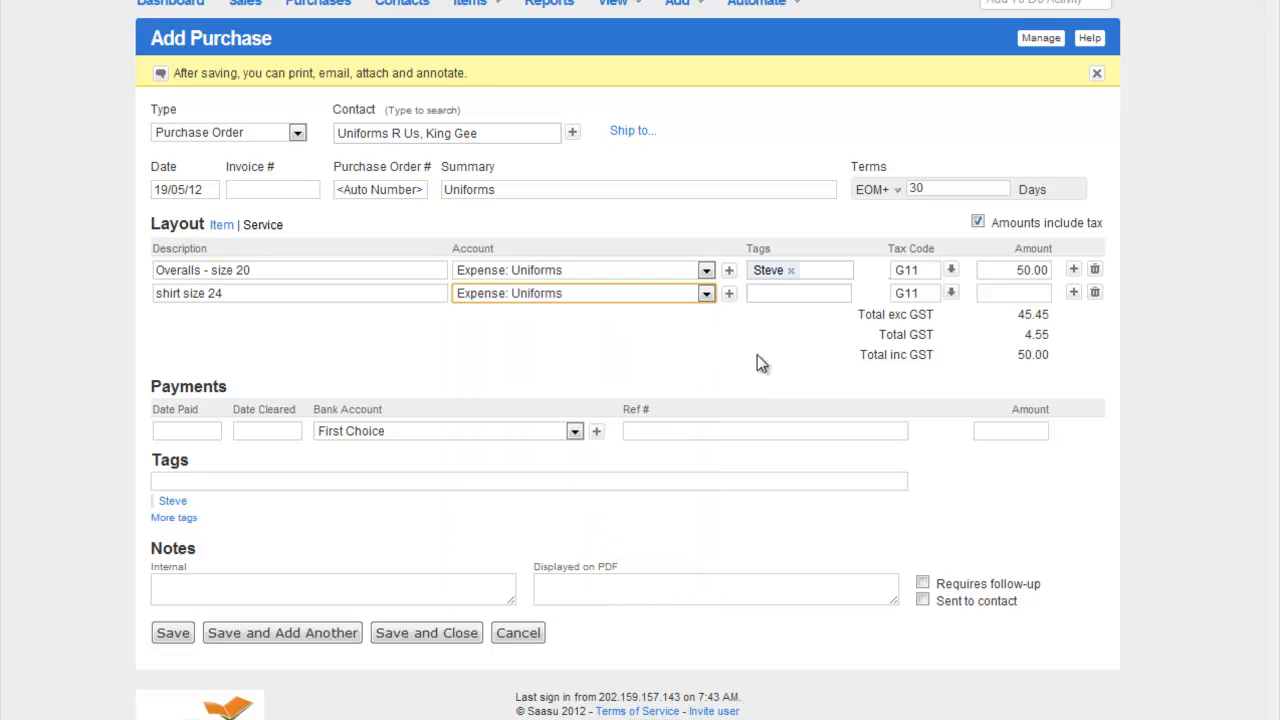
- Give the shirt line the same name tag and an amount of 30.00, and save the purchase order
left_click(807, 291)
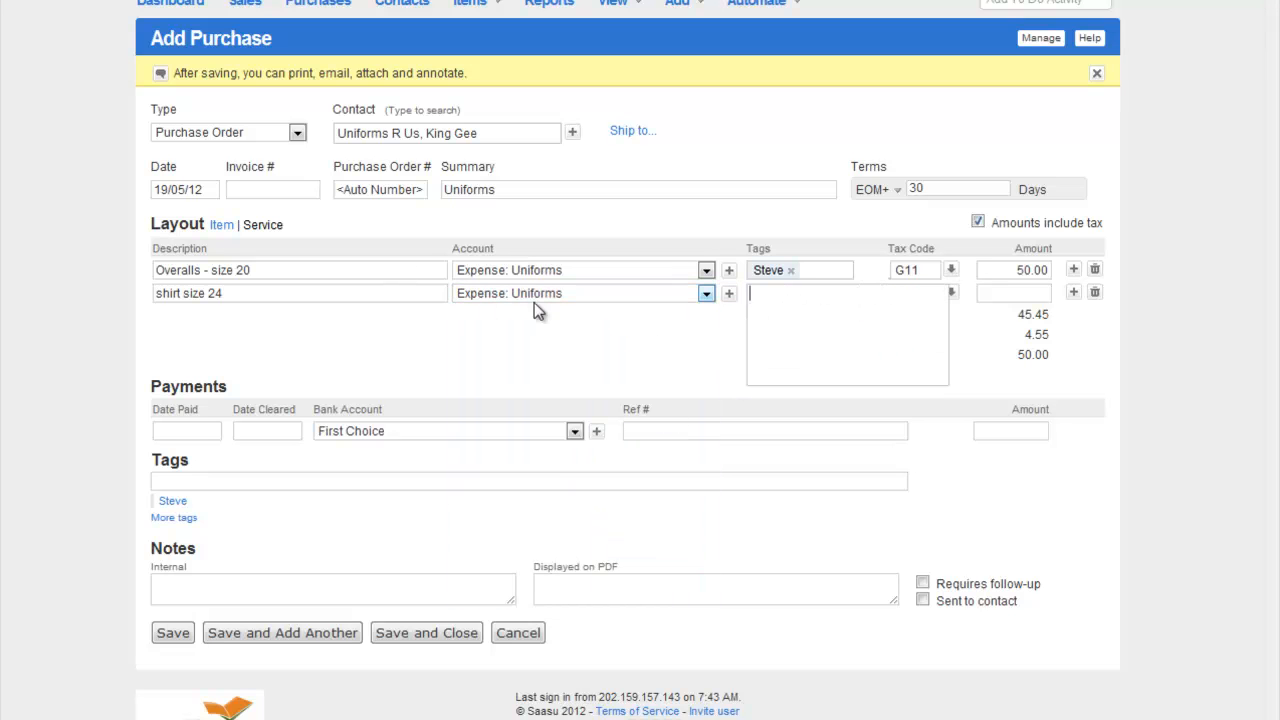
left_click(778, 291)
left_click(769, 317)
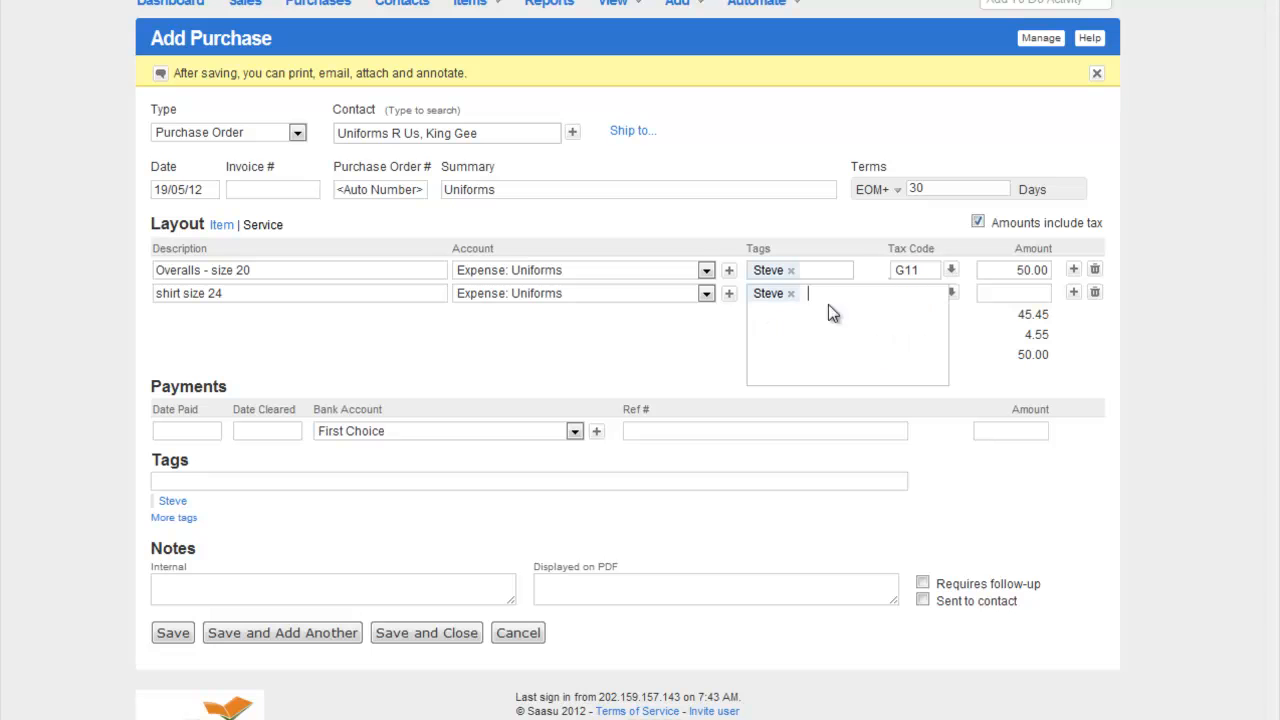
left_click(647, 340)
left_click(1040, 286)
type("30.00")
key("Tab")
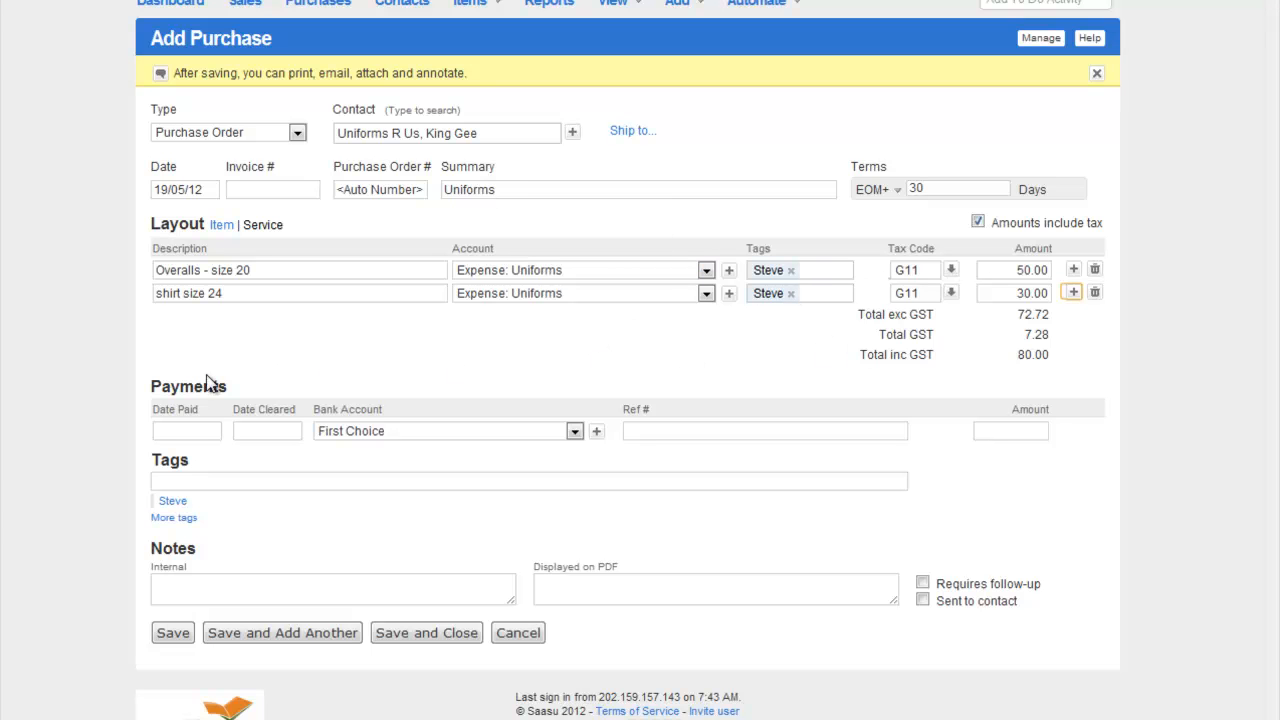
left_click(176, 641)
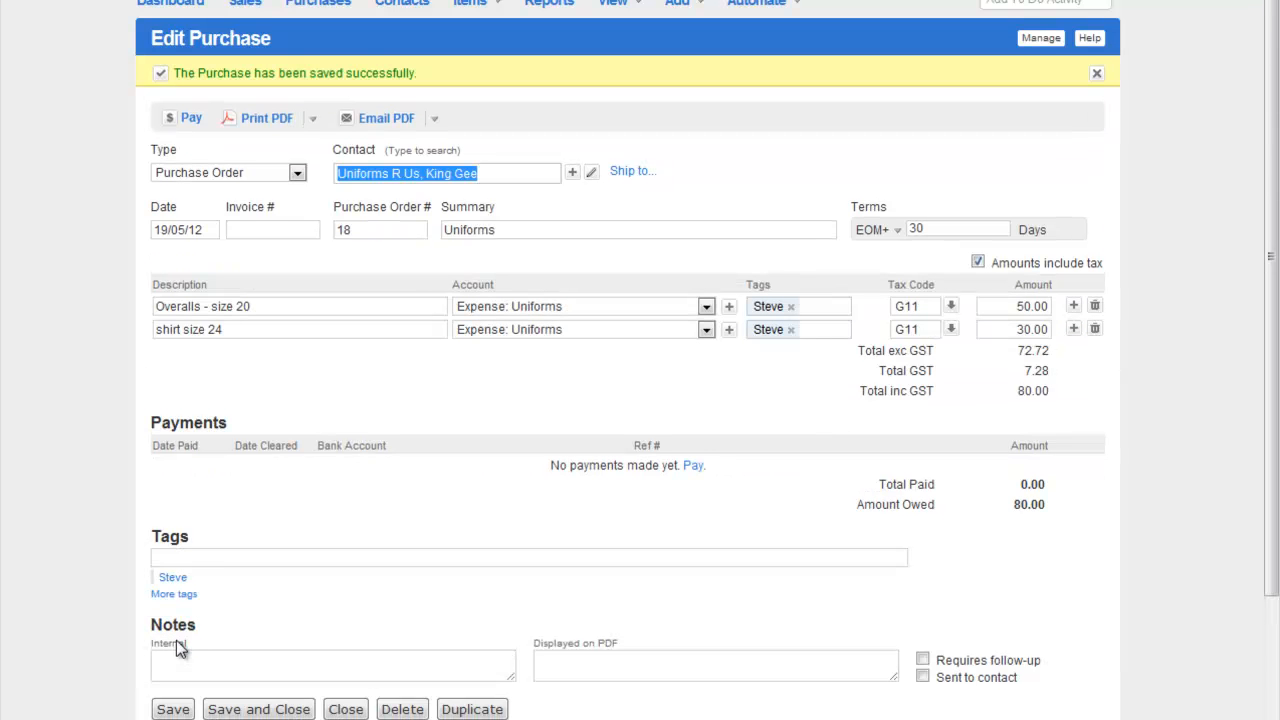
- Preview the purchase order PDF from its email form, and close the form without sending
left_click(378, 119)
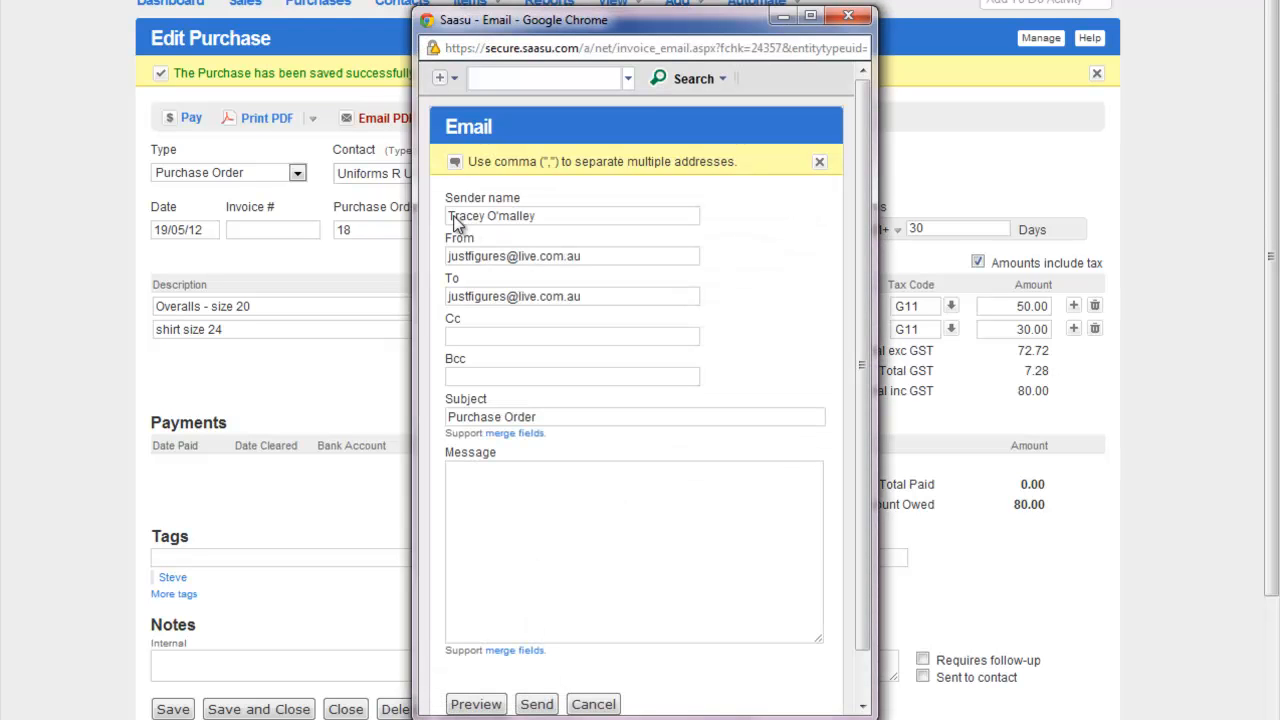
left_click(459, 474)
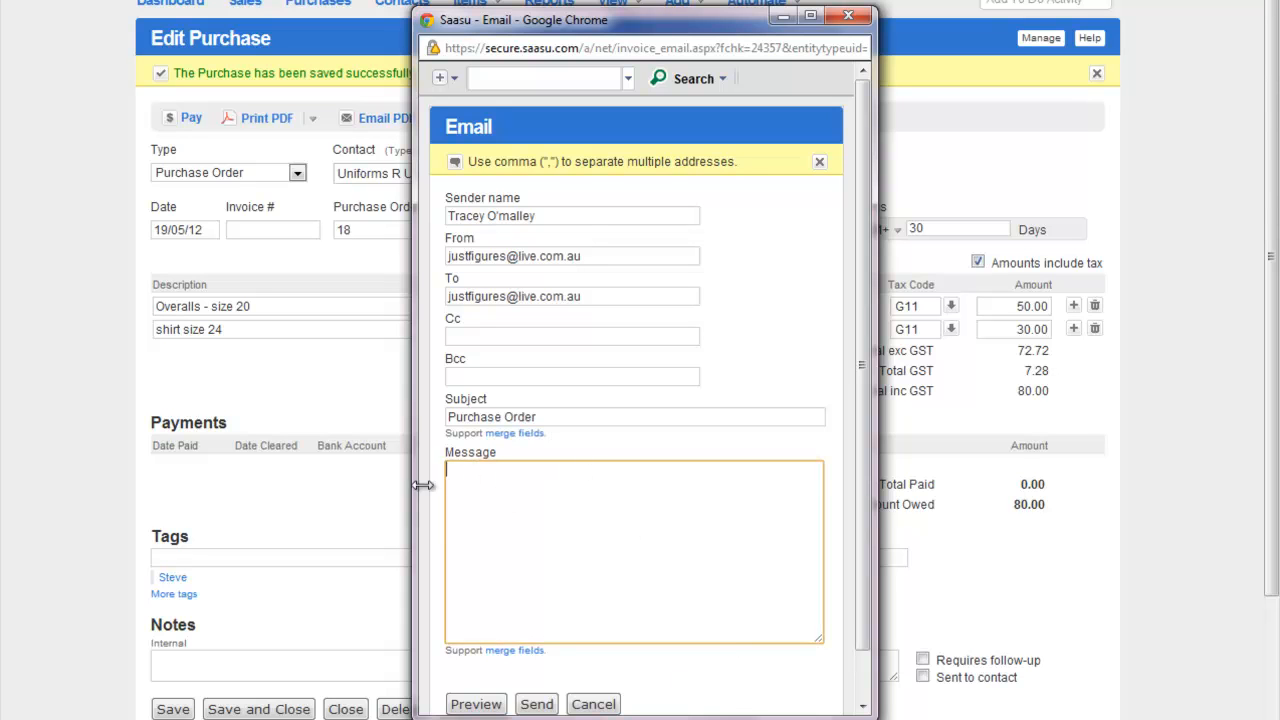
left_click(482, 705)
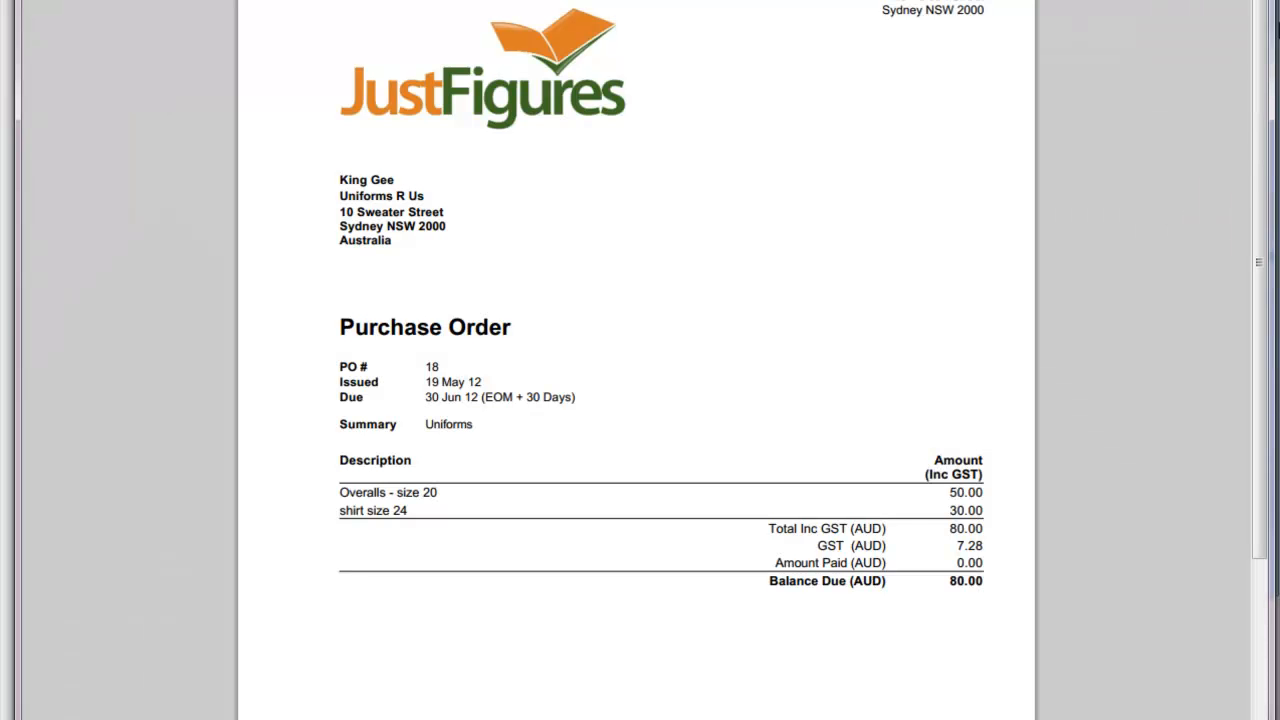
mouse_move(1265, 20)
left_mouse_down()
mouse_move(1266, 74)
mouse_move(1266, 35)
left_mouse_up()
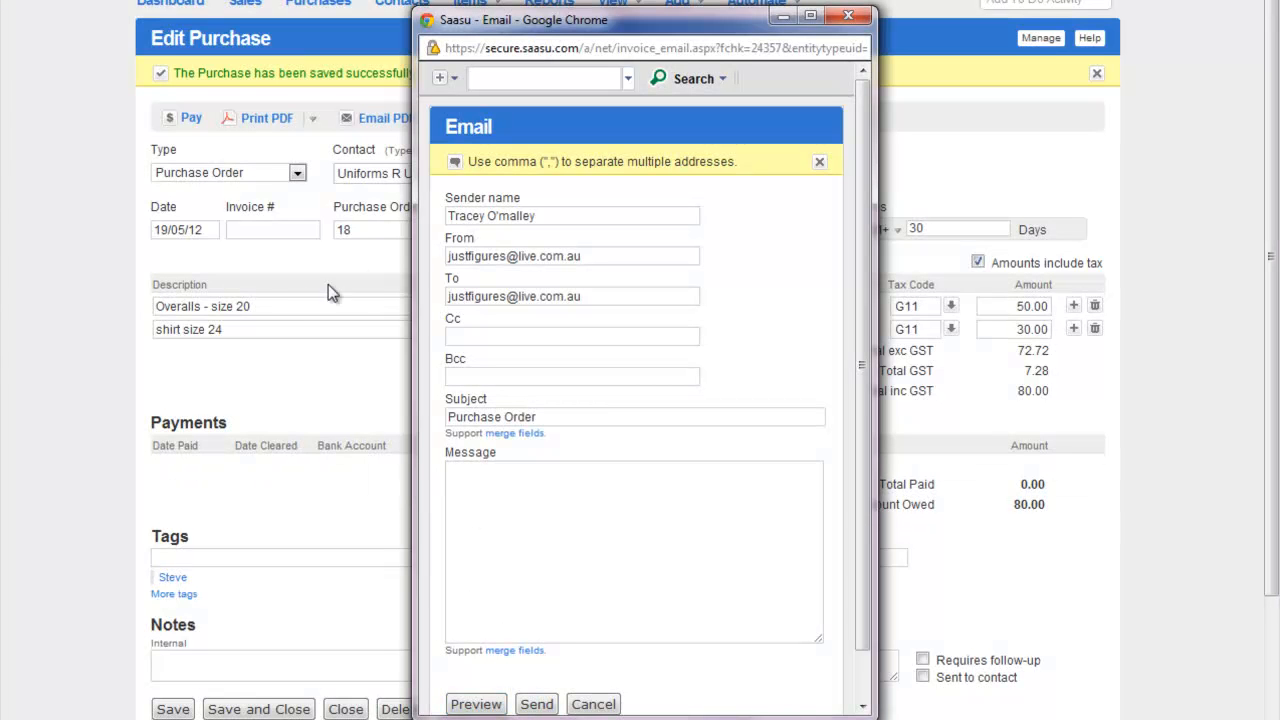
left_click(848, 15)
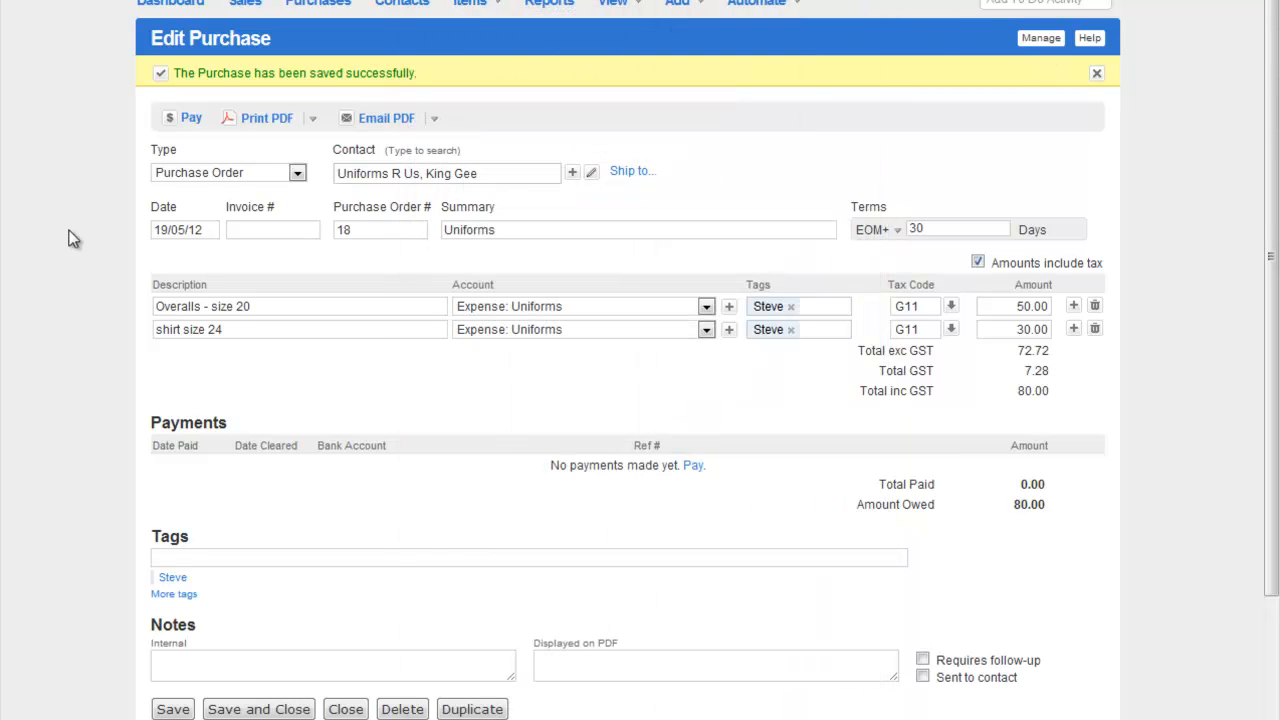
- Save and close the purchase order, and reopen the Purchases list from the dashboard
left_click(251, 707)
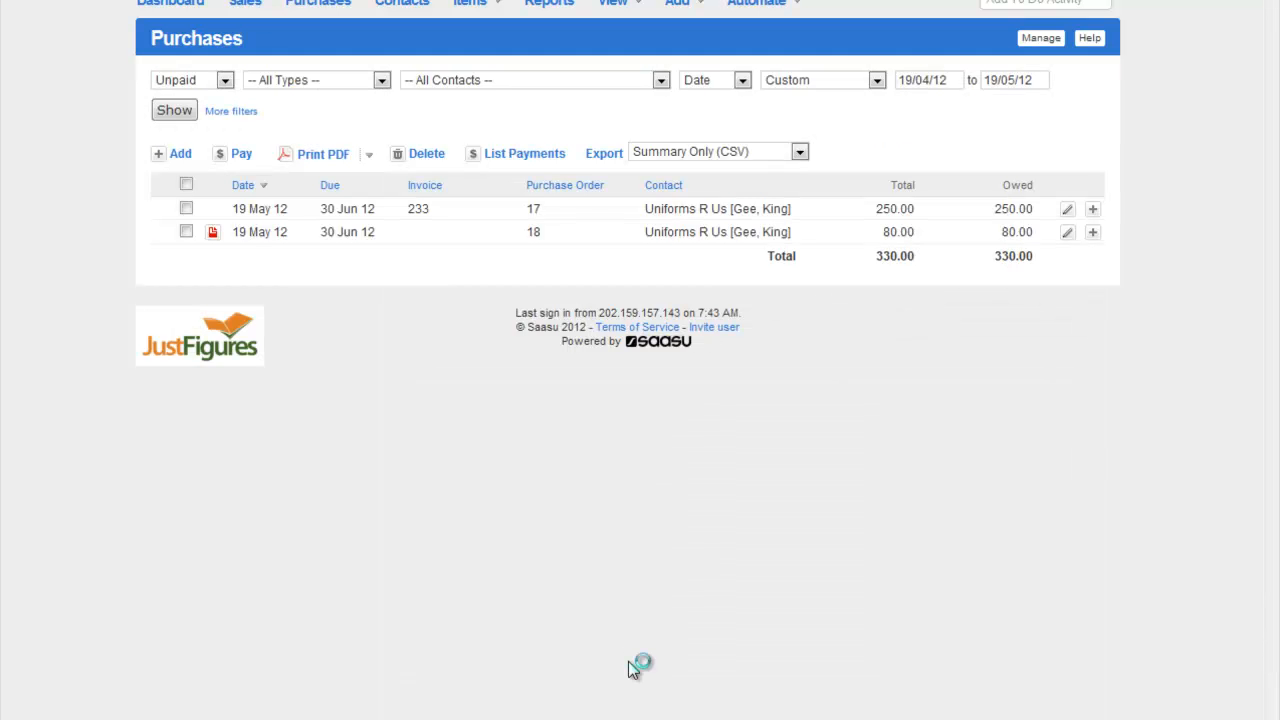
mouse_move(249, 334)
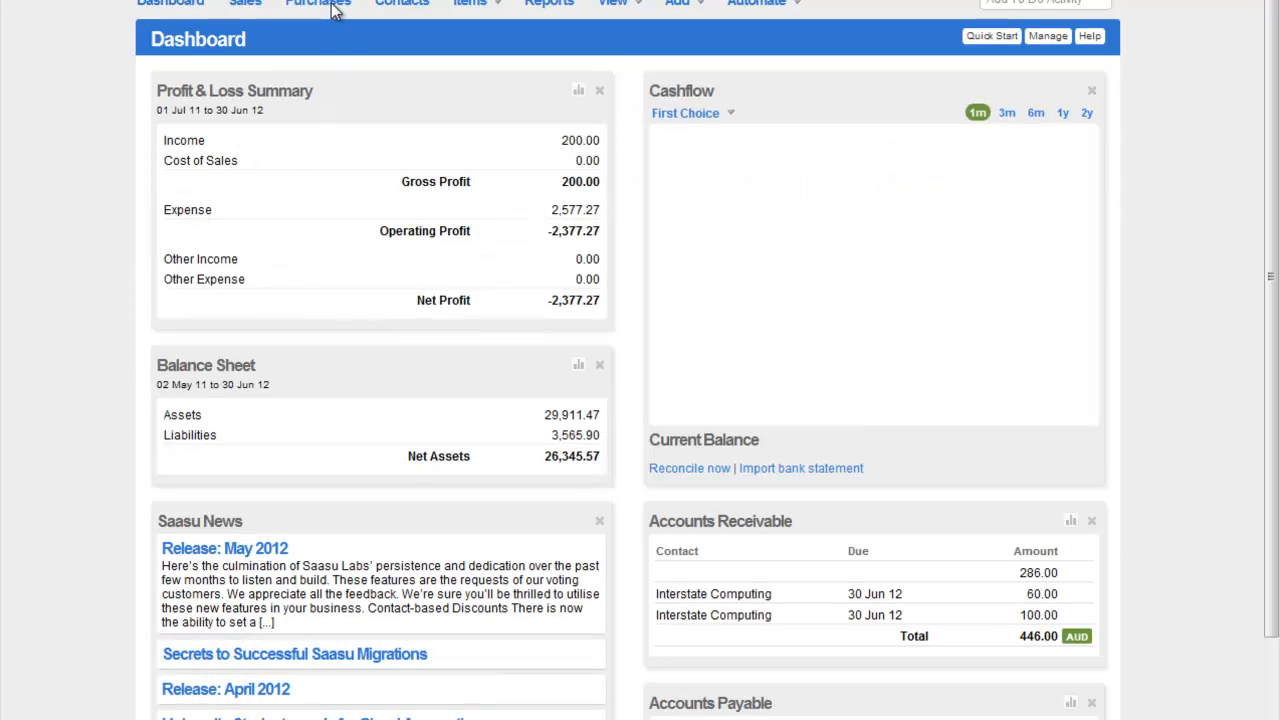
left_click(334, 6)
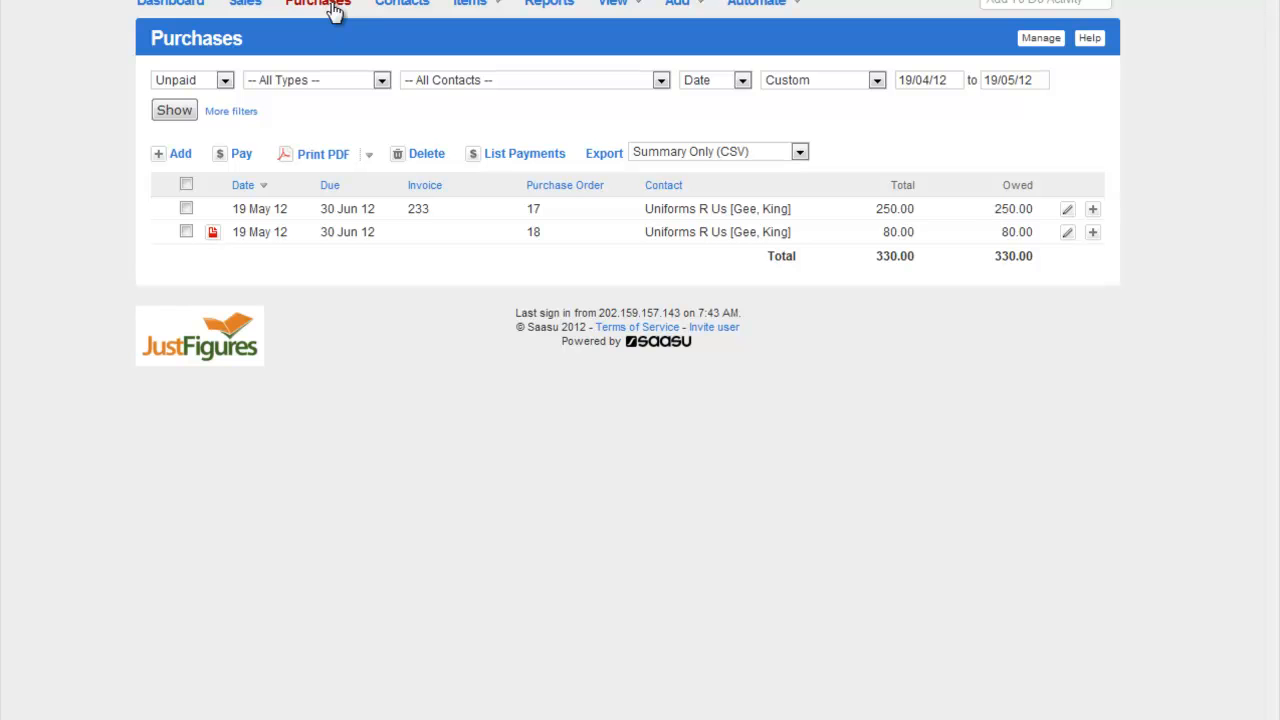
- Filter the Purchases list to the Uniforms R Us contact and open the 80.00 purchase order for editing
left_click(477, 83)
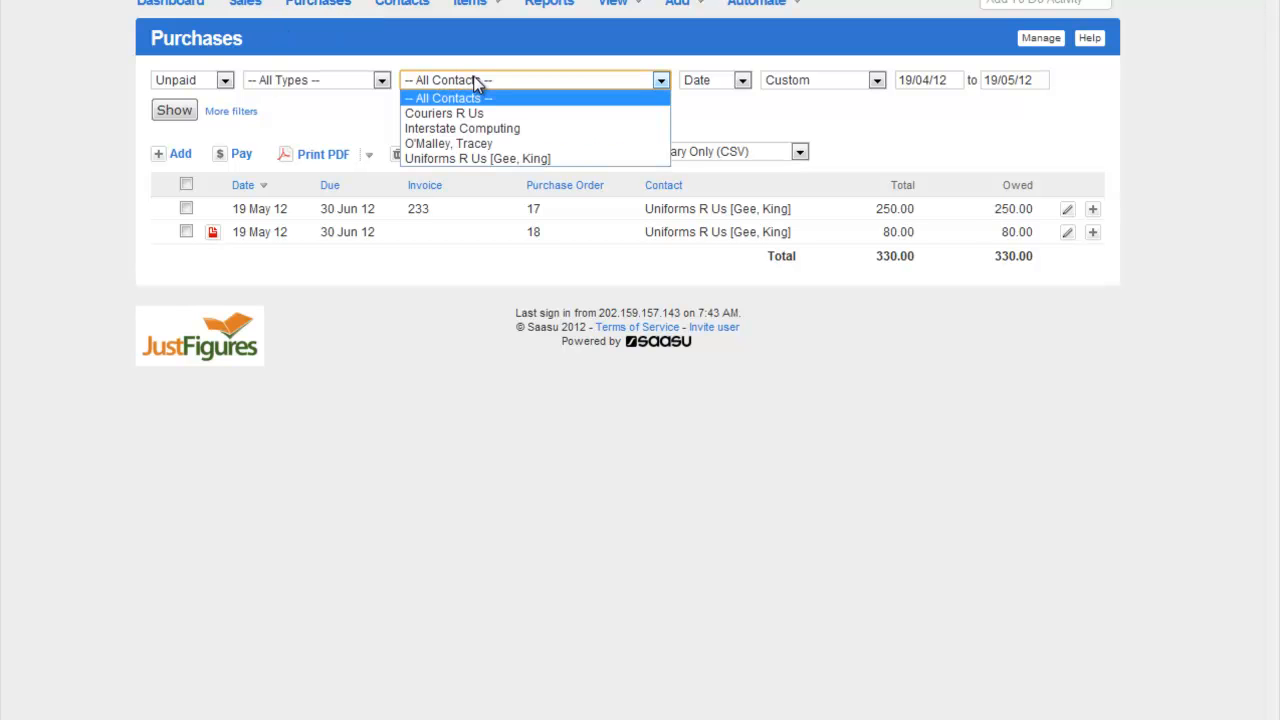
left_click(519, 159)
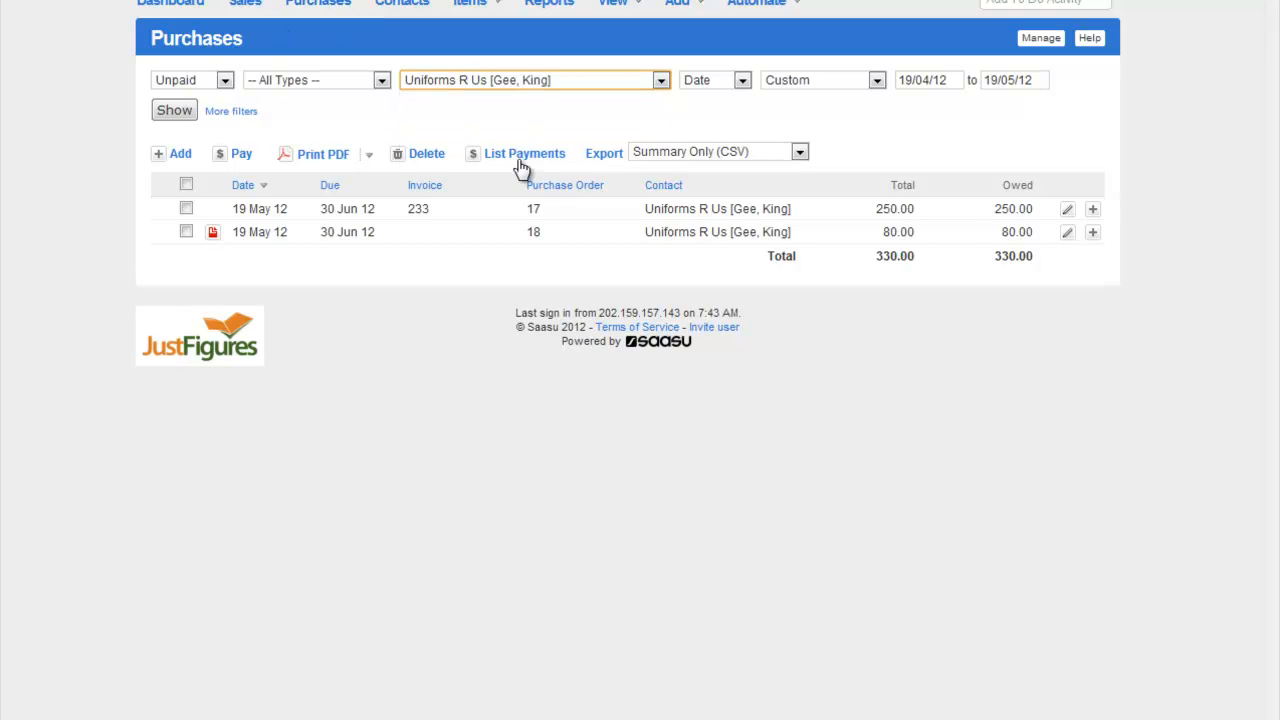
left_click(162, 114)
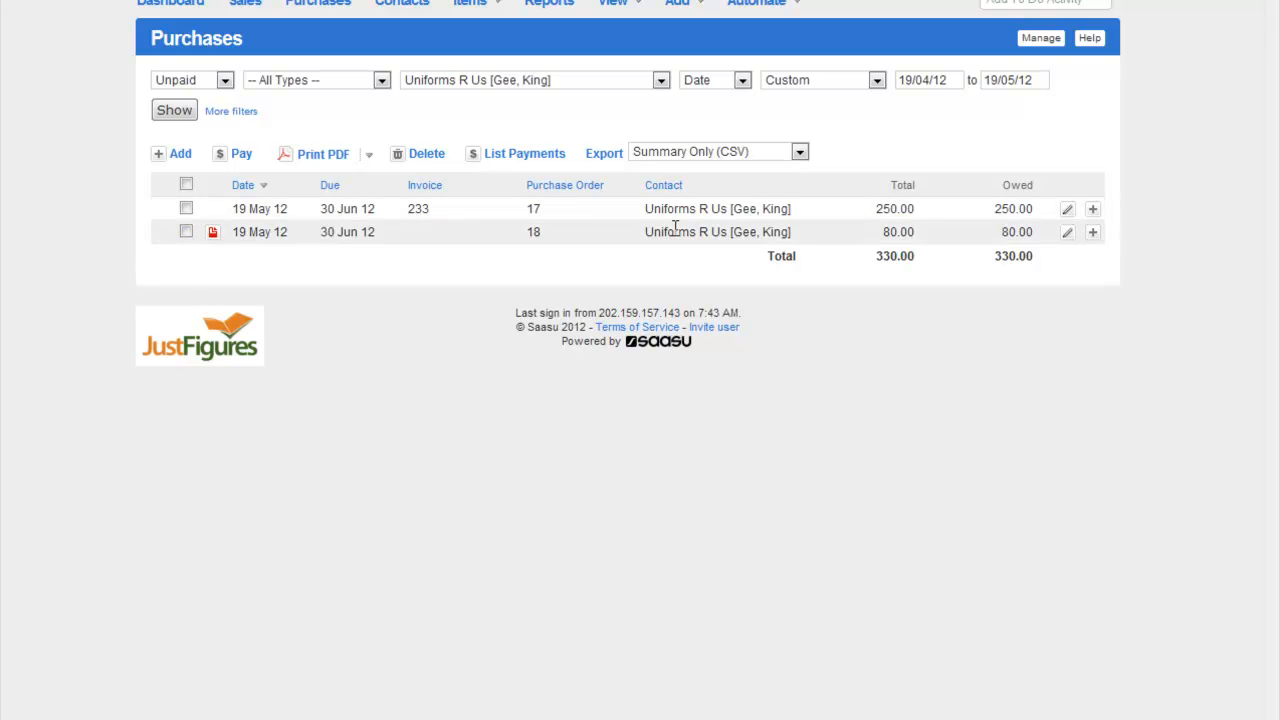
left_click(1067, 235)
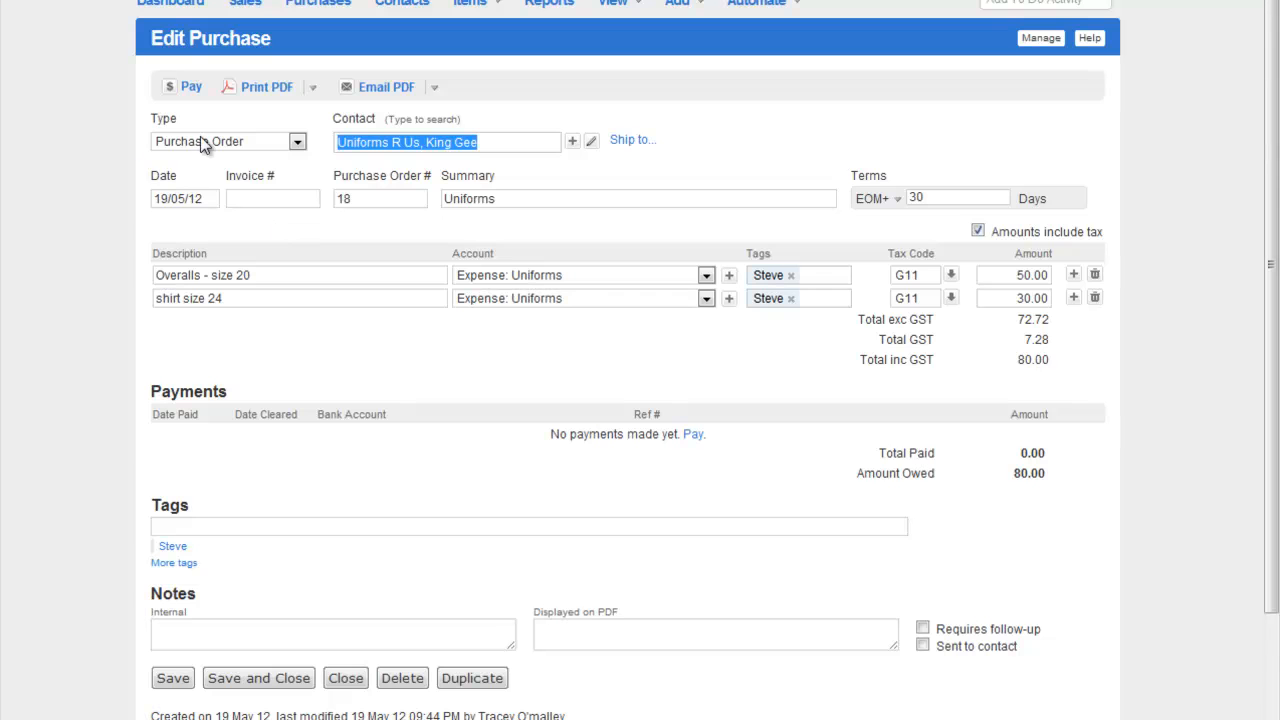
- Change the purchase type to Tax Invoice and enter 10283 as its invoice number
left_click(297, 141)
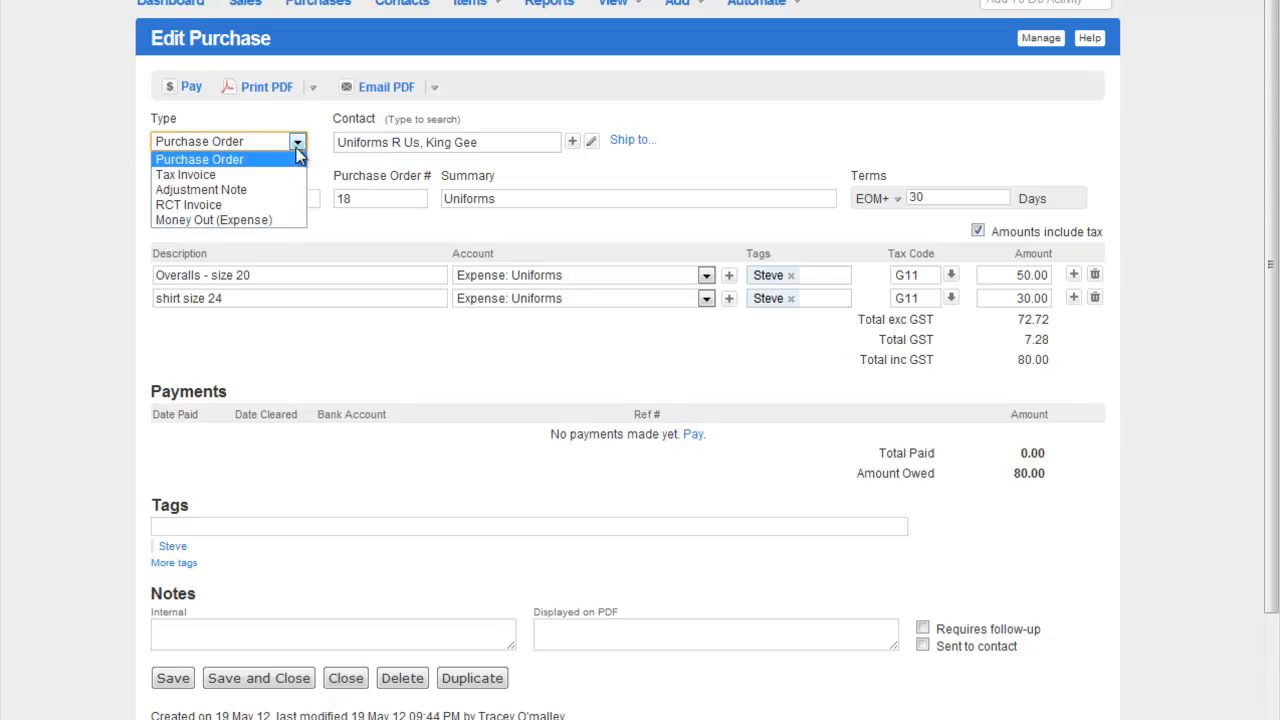
left_click(256, 177)
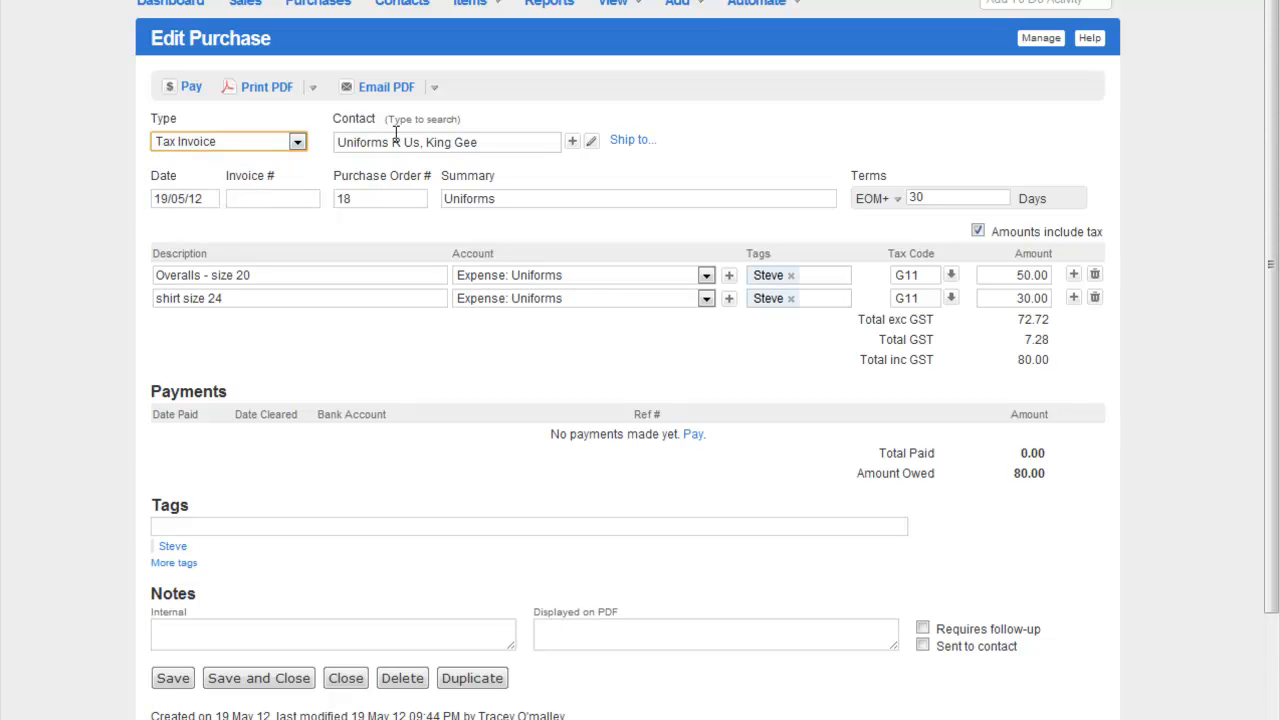
left_click(247, 199)
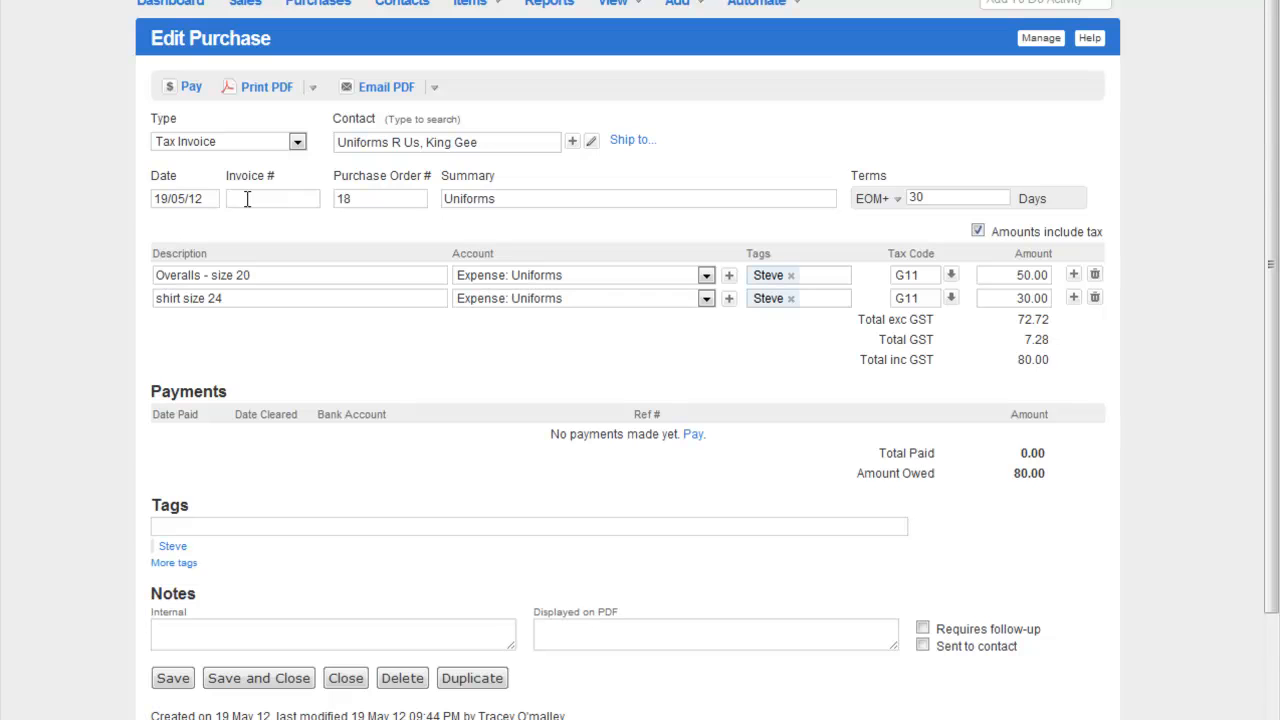
type("10283")
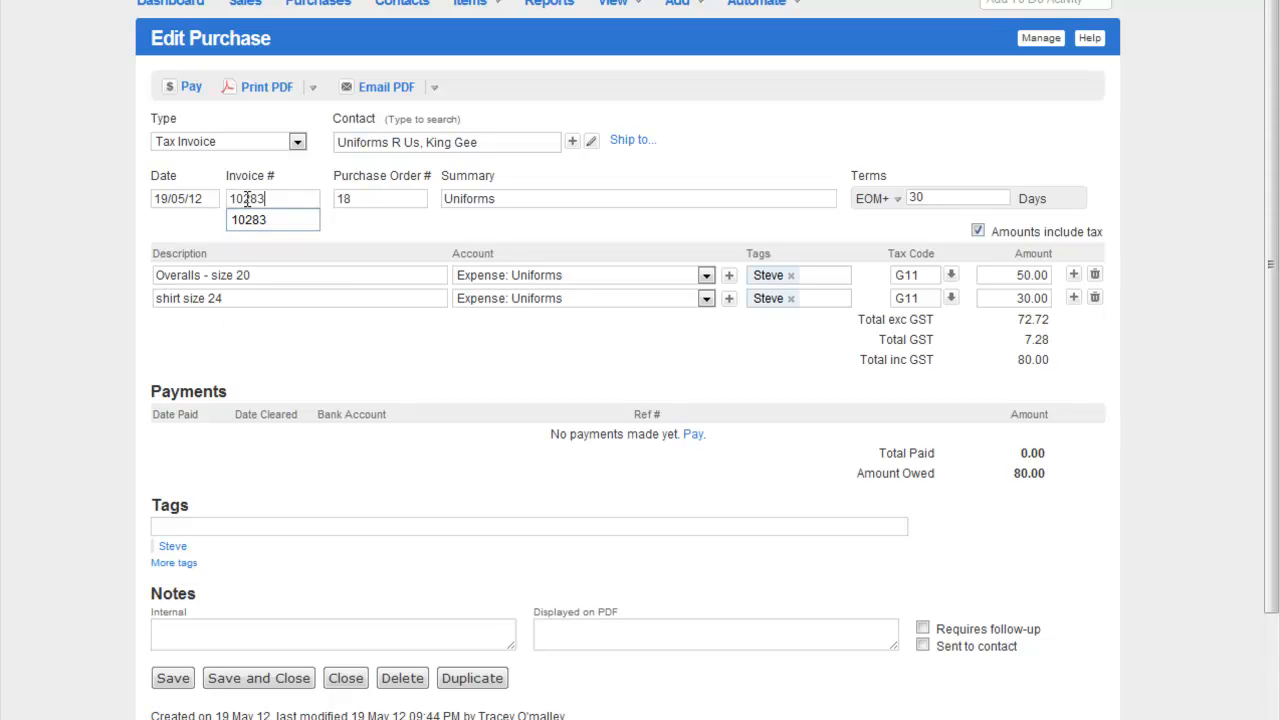
left_click(416, 197)
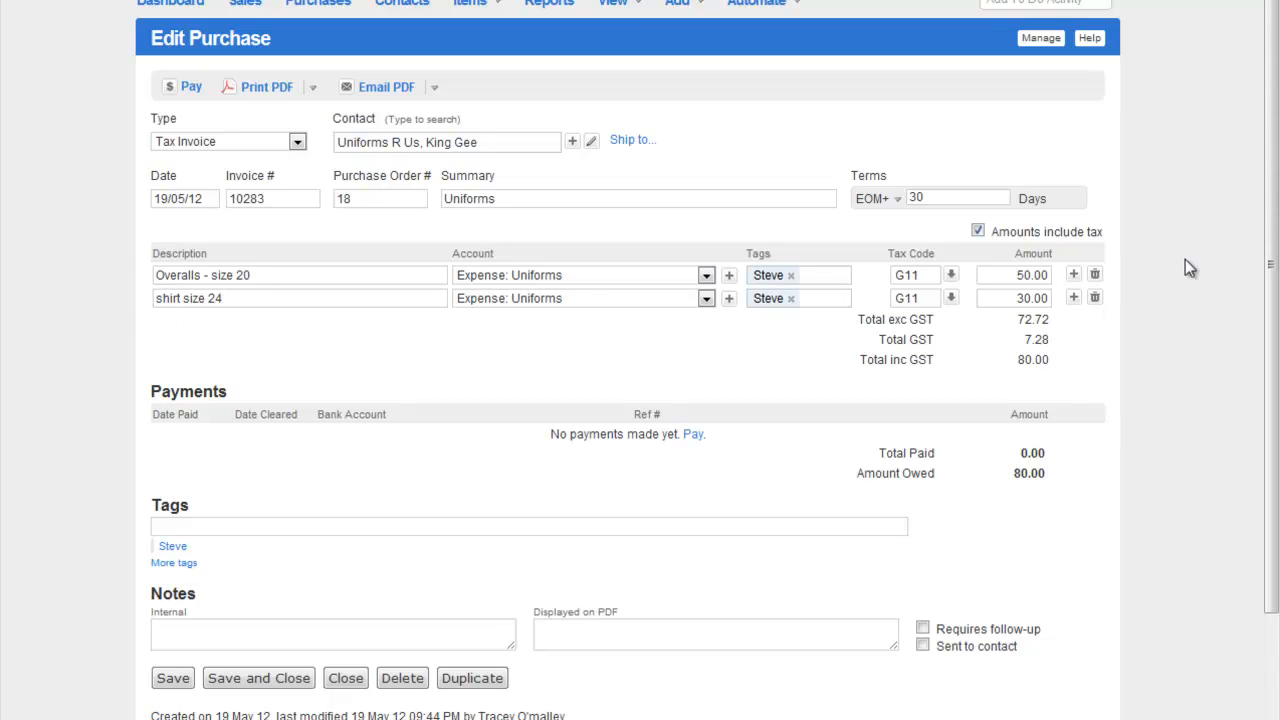
- Add an internal note that the wrong size was sent and the tagged employee is very upset, and mark the purchase as requiring follow-up
left_click_drag(1265, 210, 1265, 309)
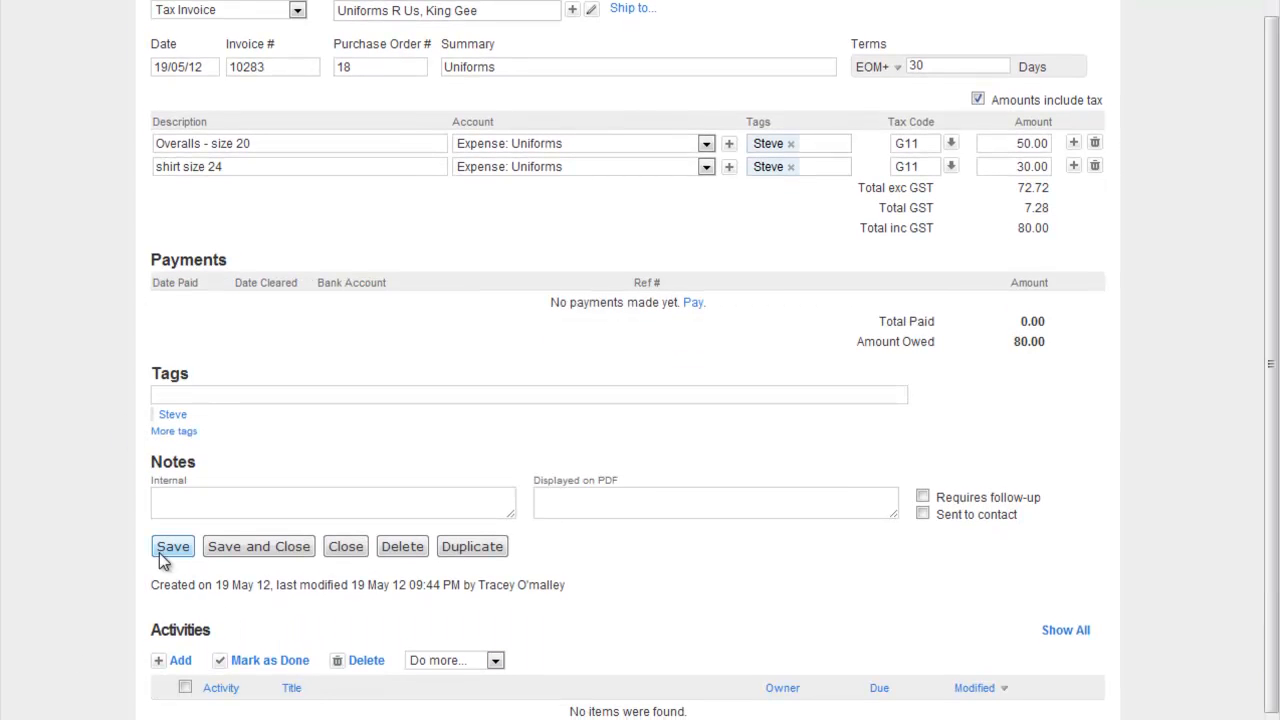
left_click(178, 511)
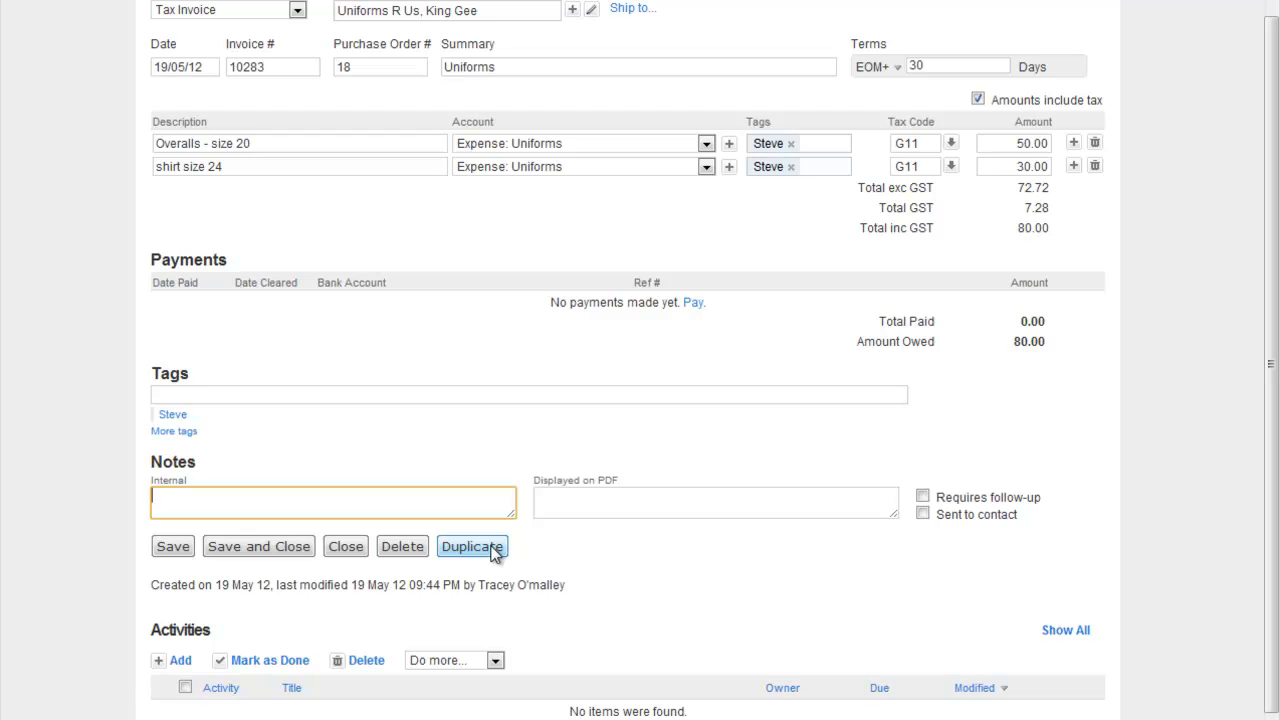
type("Sent wrong size Seve")
key("BackSpace")
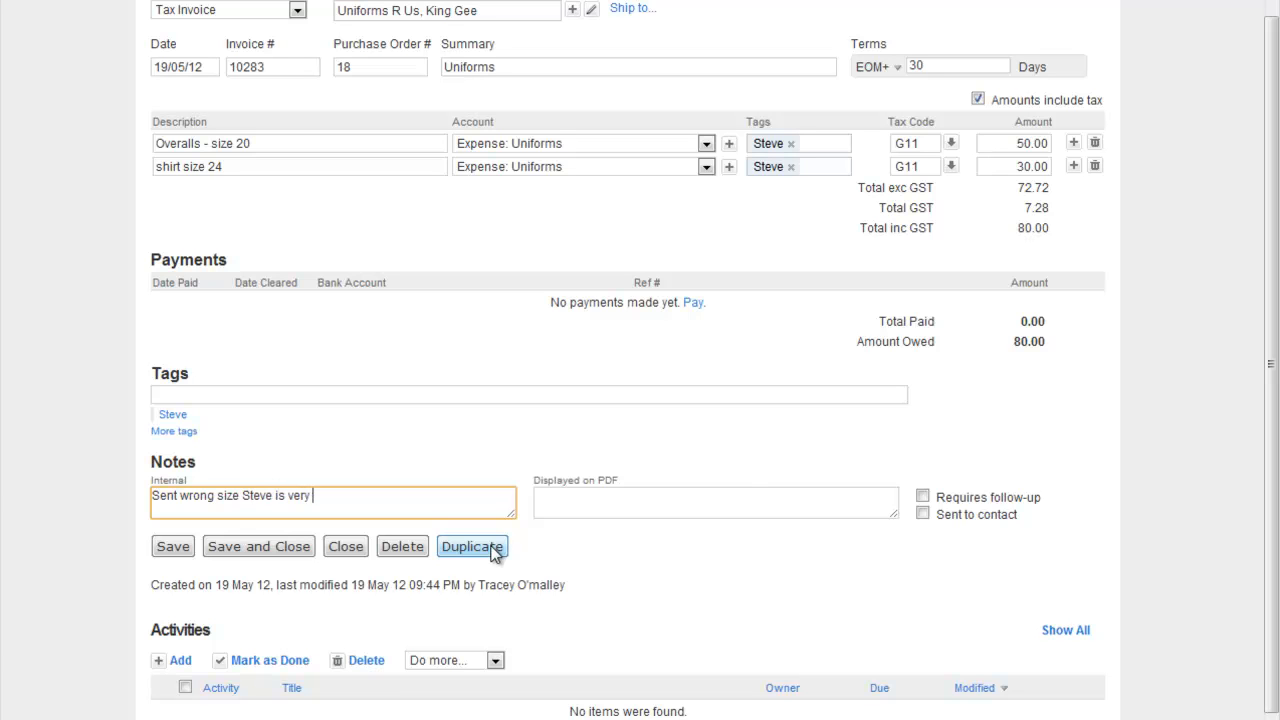
type("ps")
left_click(924, 498)
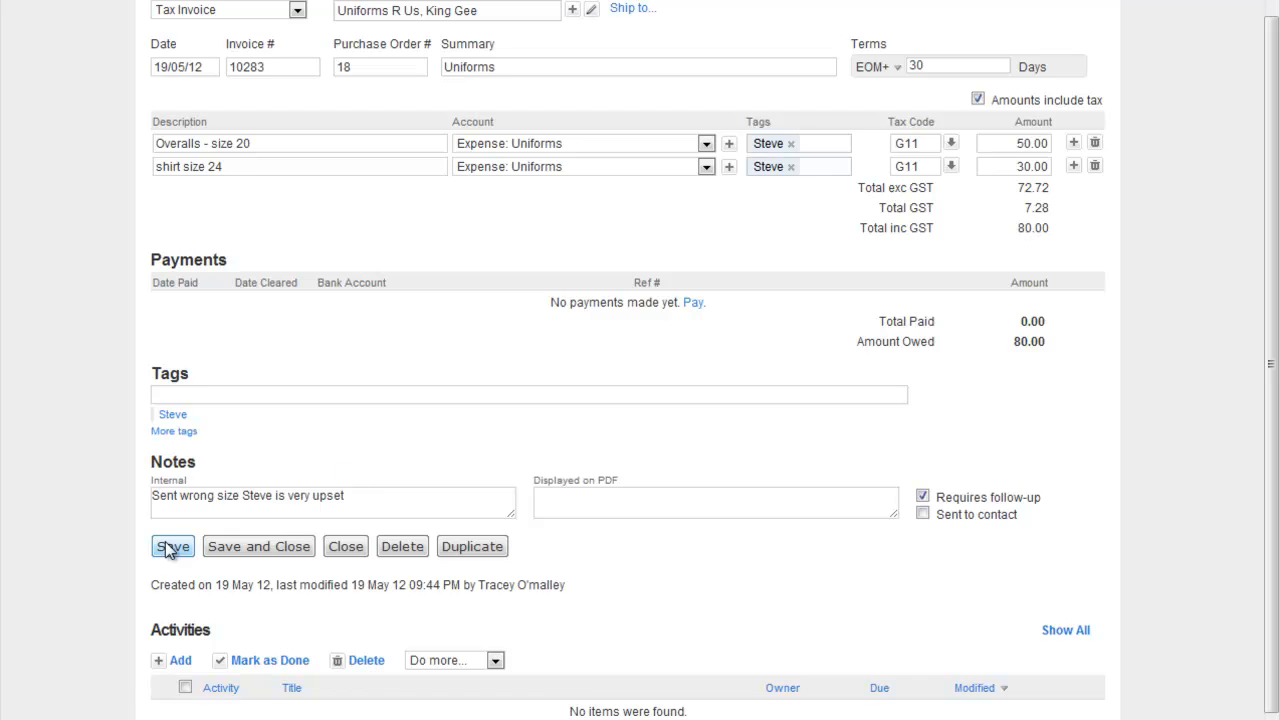
- Add a third invoice line and create an Expense account for it named "Delivery charge" with default tax code G11 Exp inc GST
left_click(1073, 166)
left_click(547, 190)
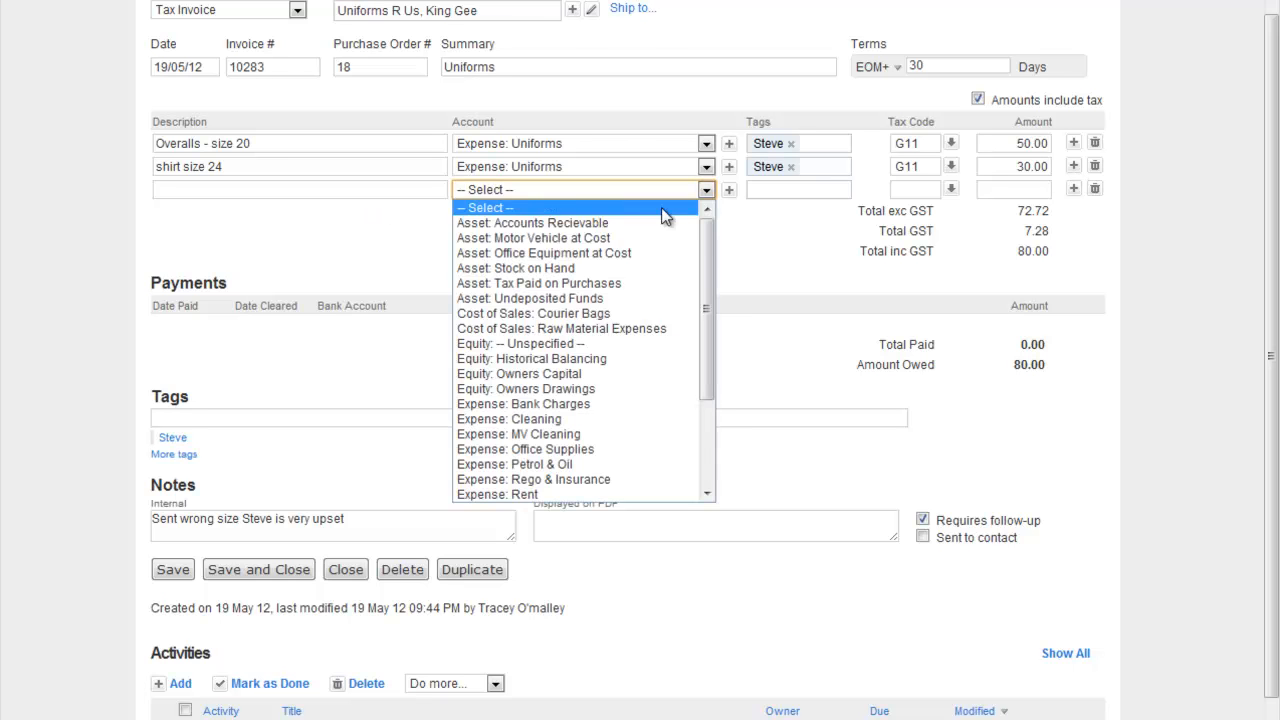
scroll(630, 290, "down", 4)
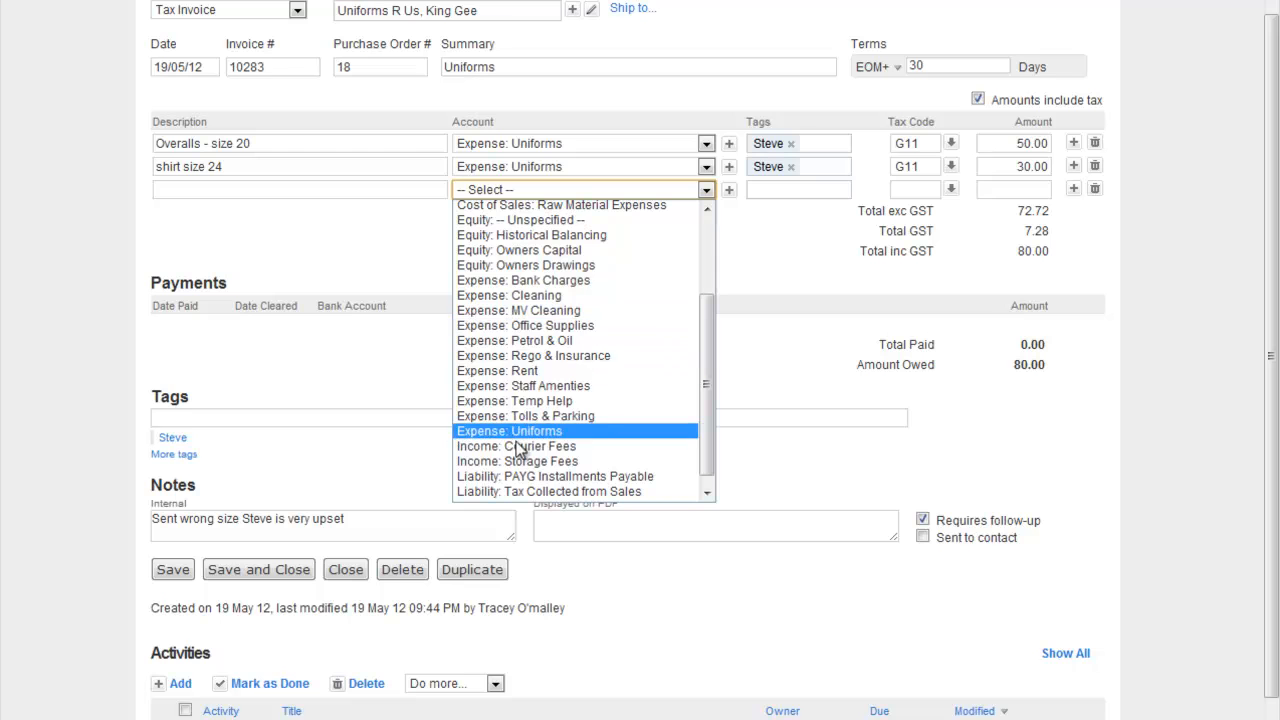
left_click(705, 194)
left_click(731, 193)
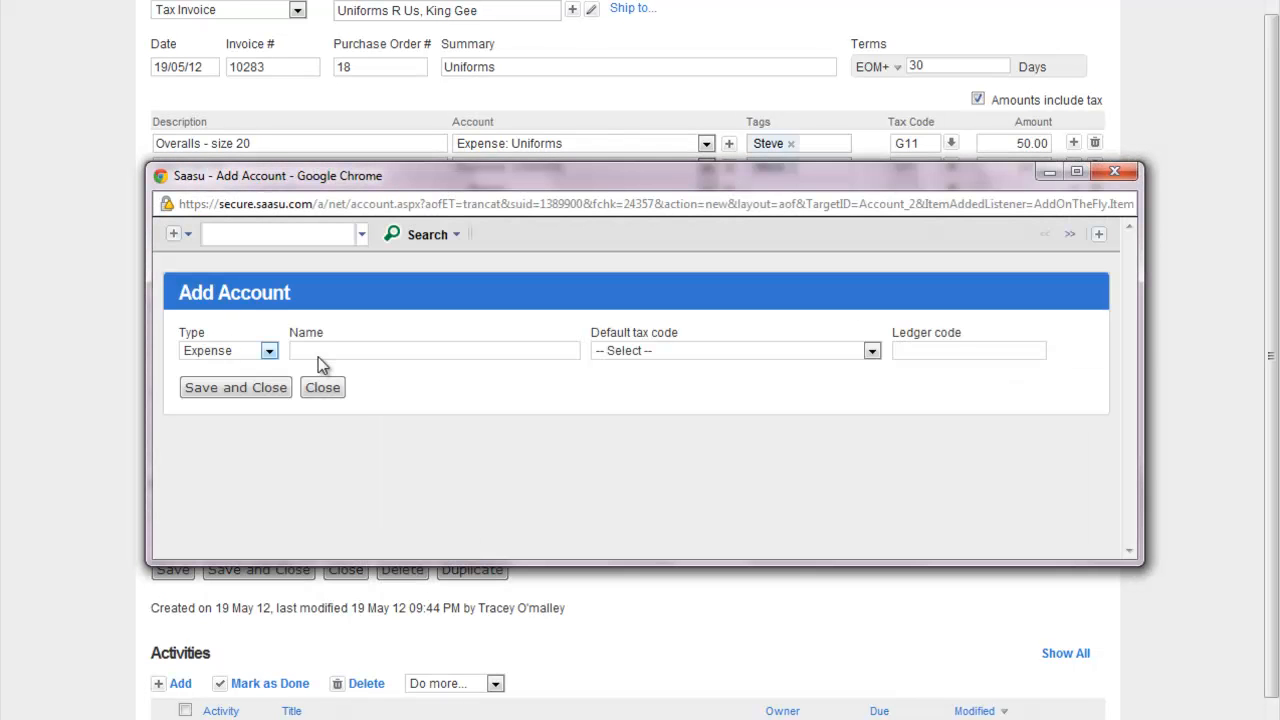
type("Delivery charge")
left_click(632, 354)
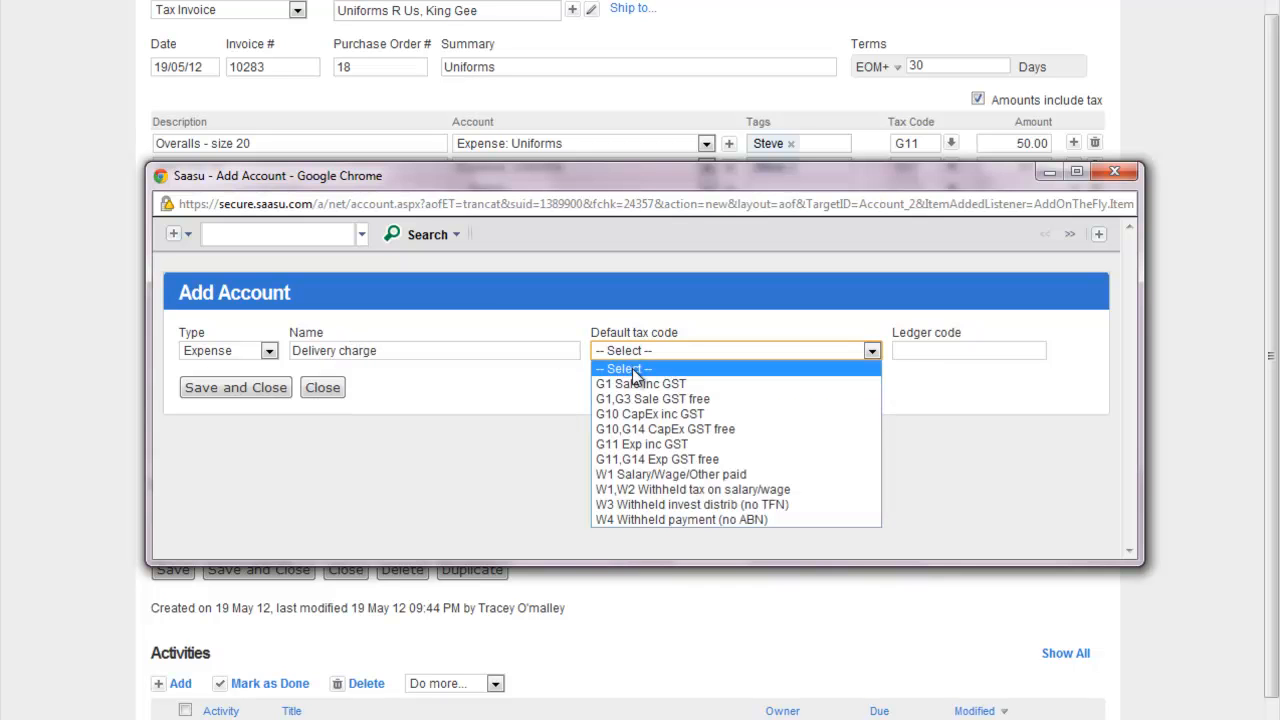
left_click(626, 446)
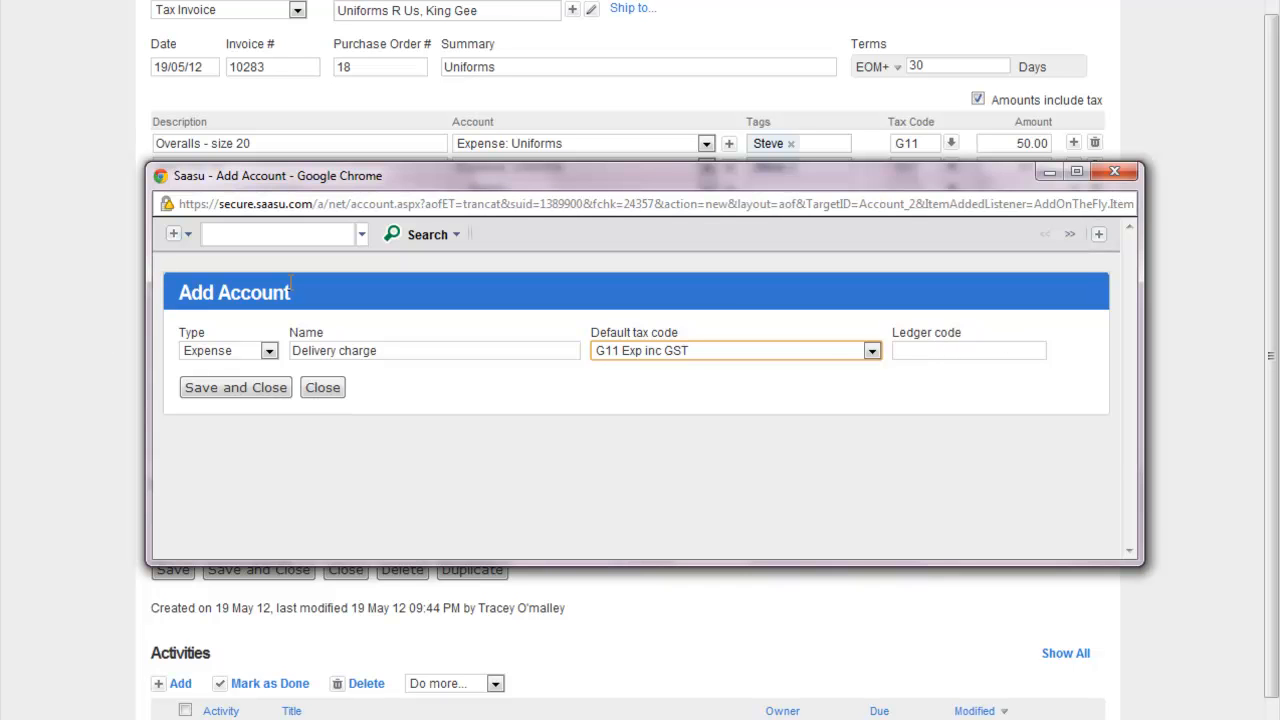
left_click(215, 385)
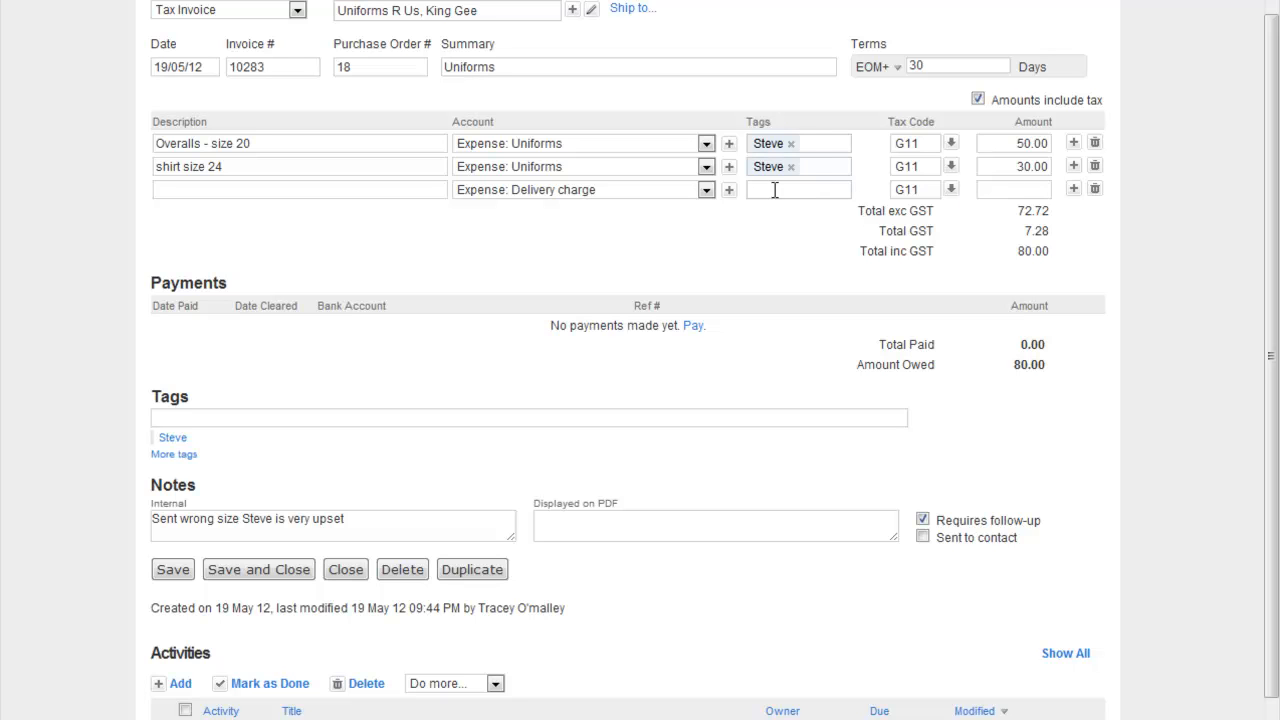
- Set the delivery charge line's amount to 10.00, then save and close the tax invoice
left_click(1030, 190)
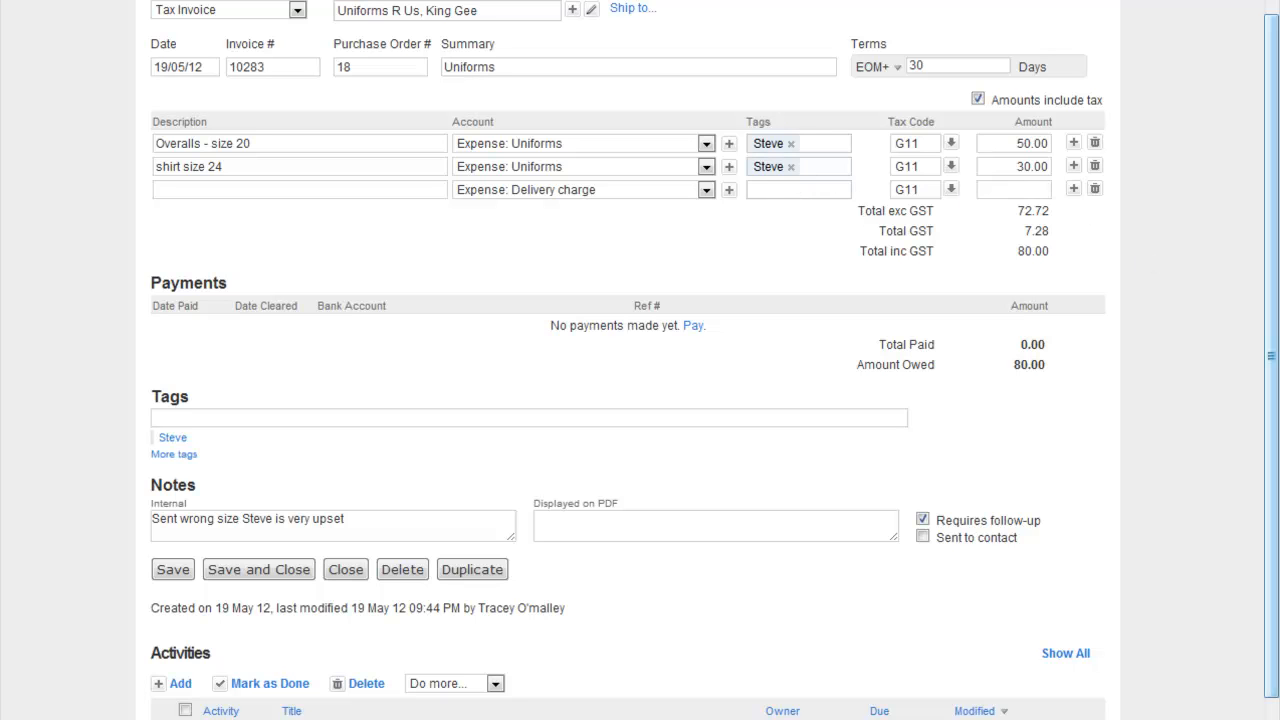
type("10.00")
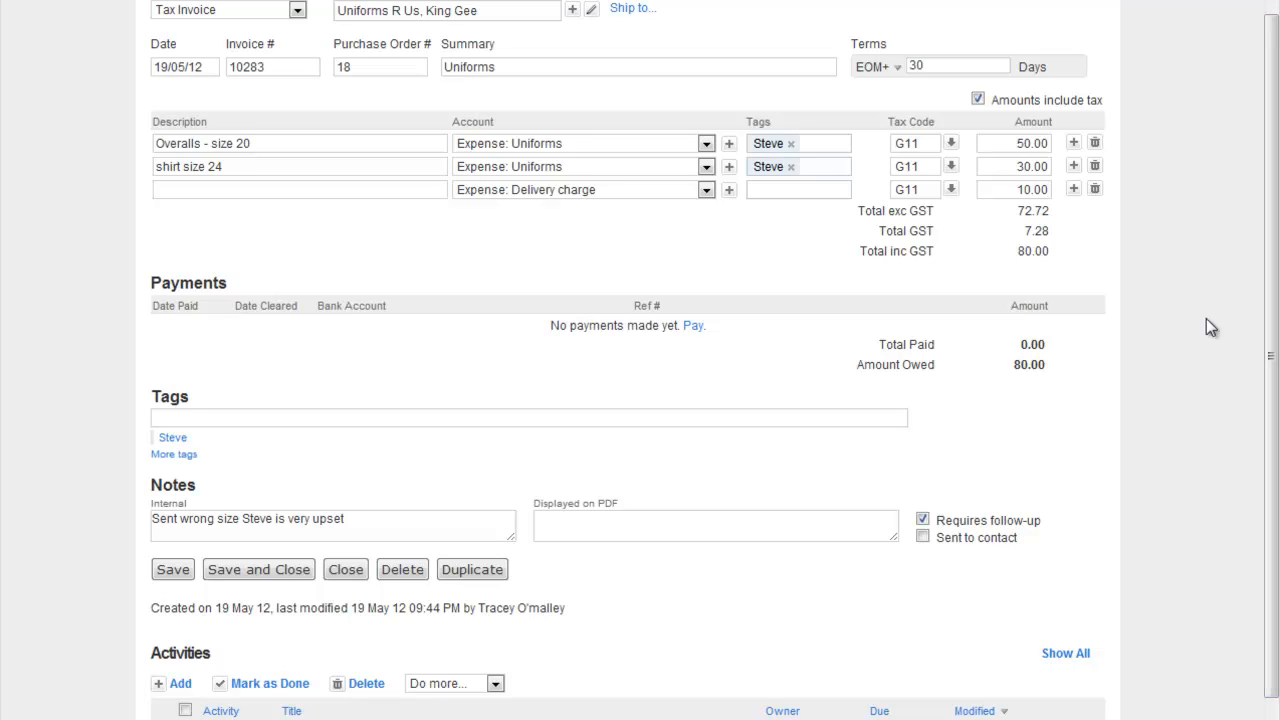
left_click(819, 275)
left_click(265, 566)
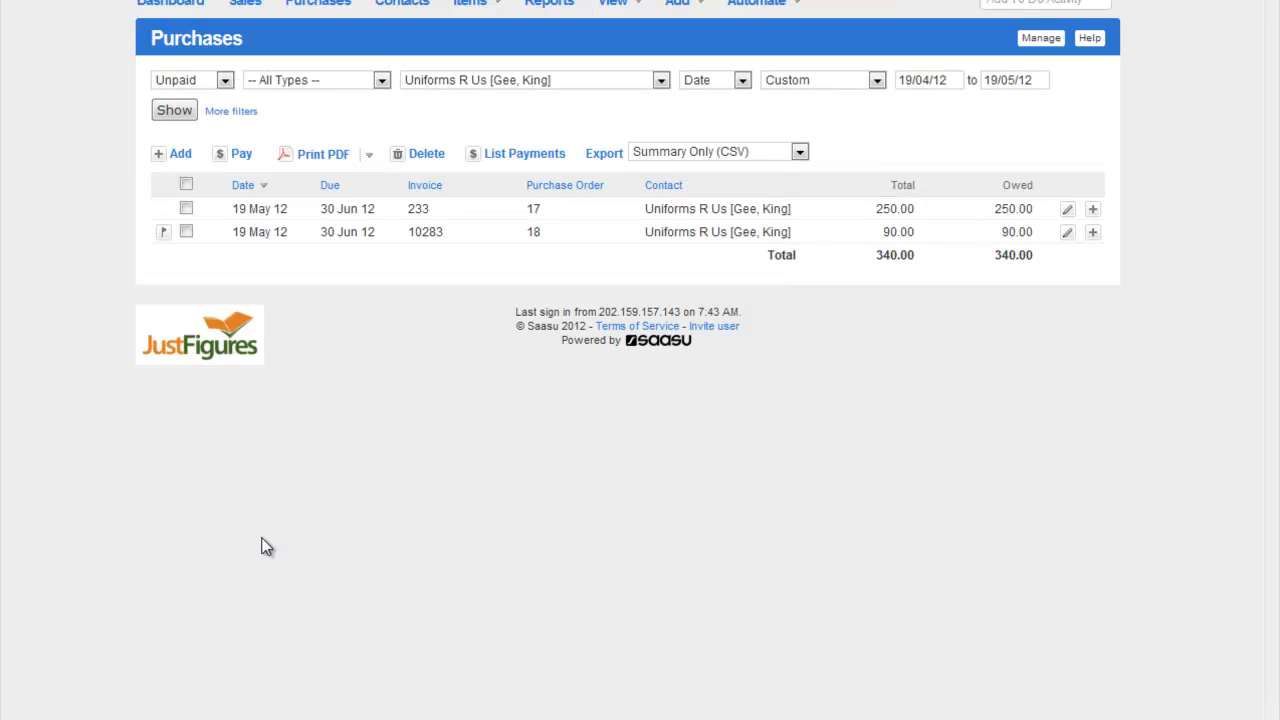
- Reopen the Purchases list and filter it to the Uniforms R Us contact with a start date of 01/04/12
left_click(161, 232)
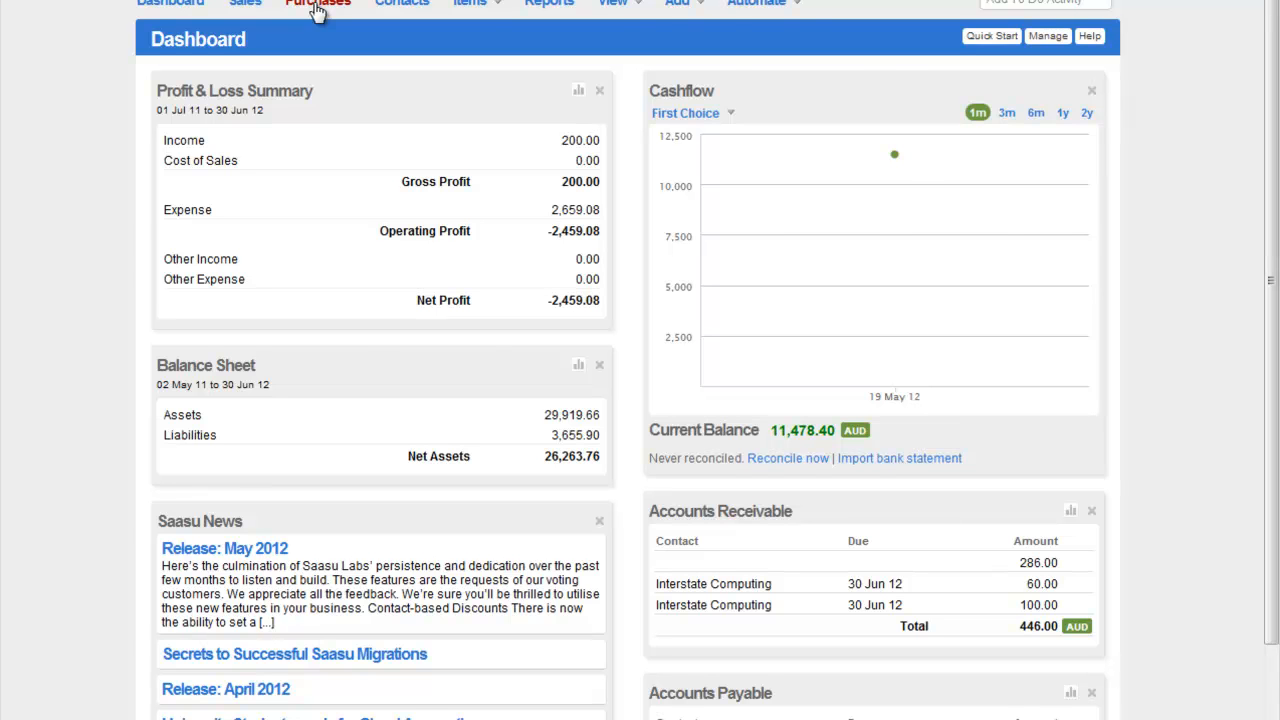
left_click(317, 4)
left_click(317, 10)
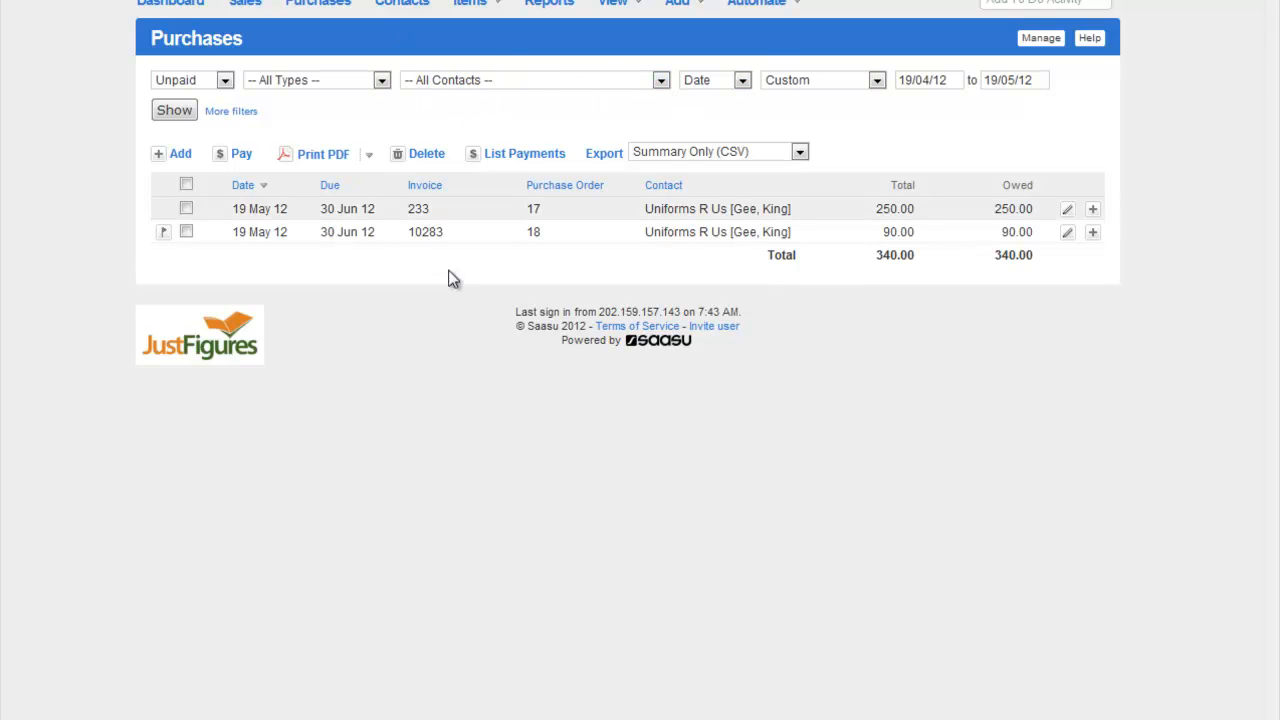
left_click(660, 80)
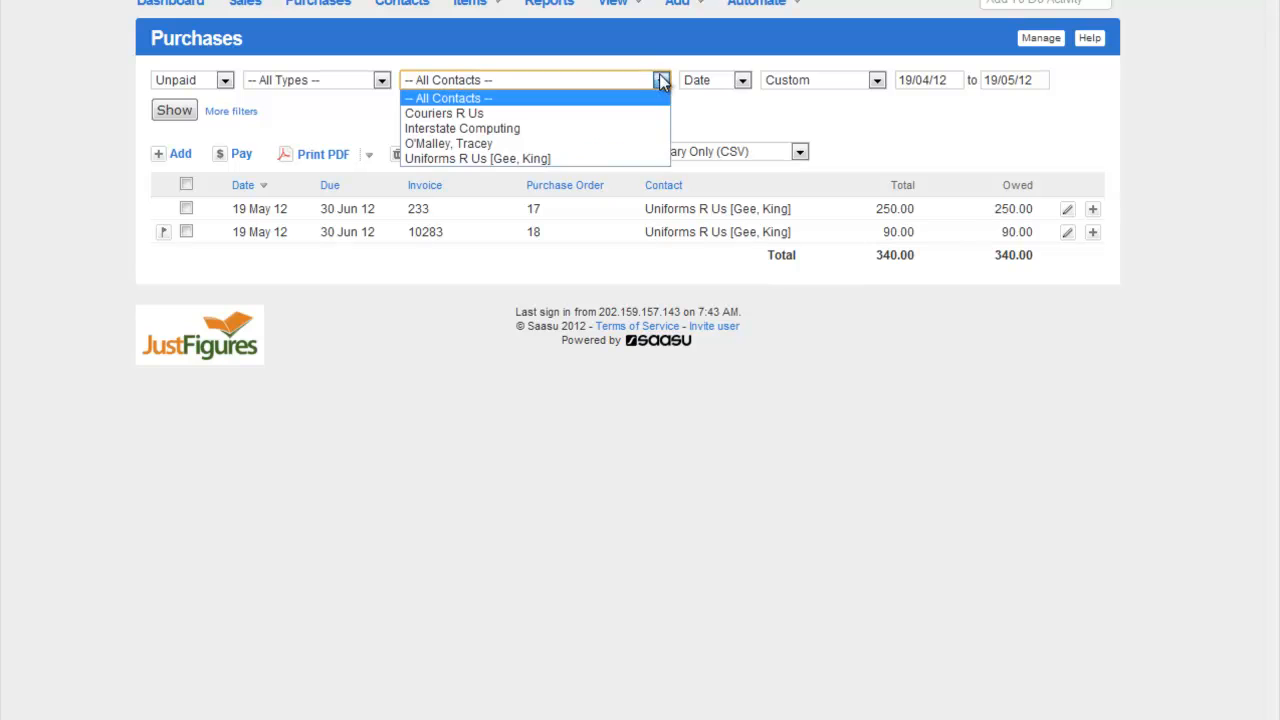
left_click(416, 162)
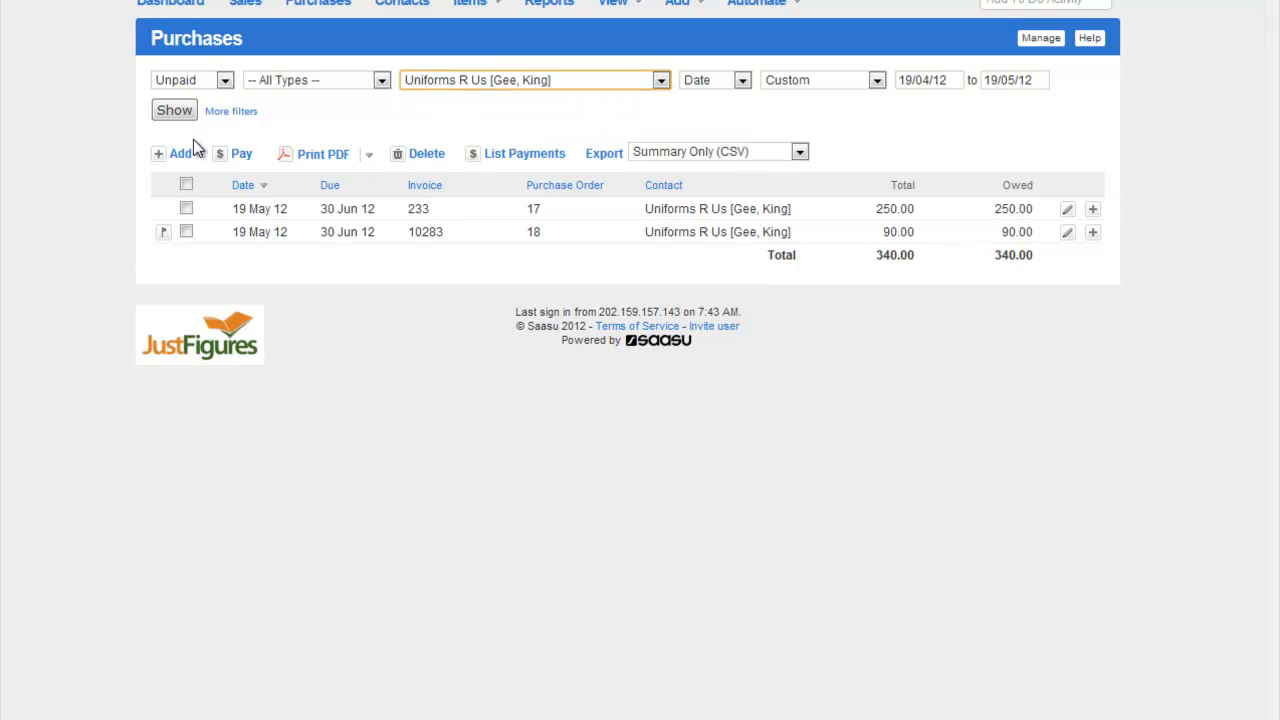
left_click(925, 80)
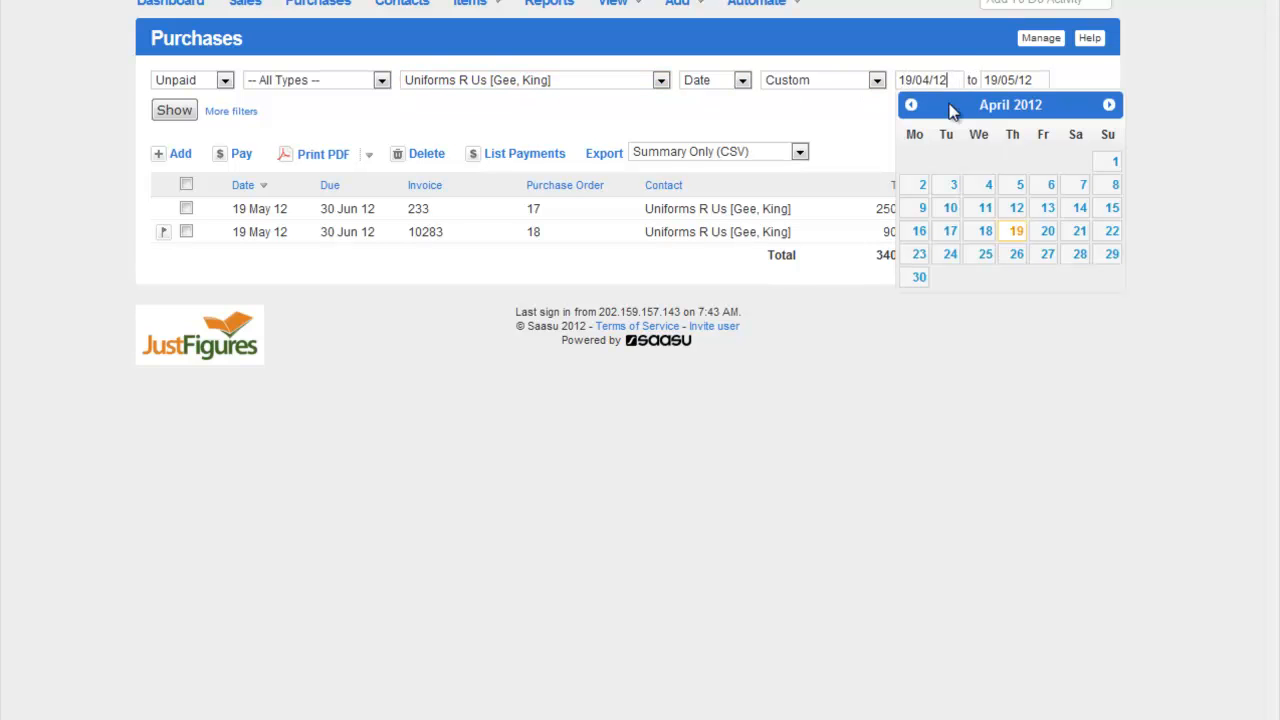
left_click(1113, 163)
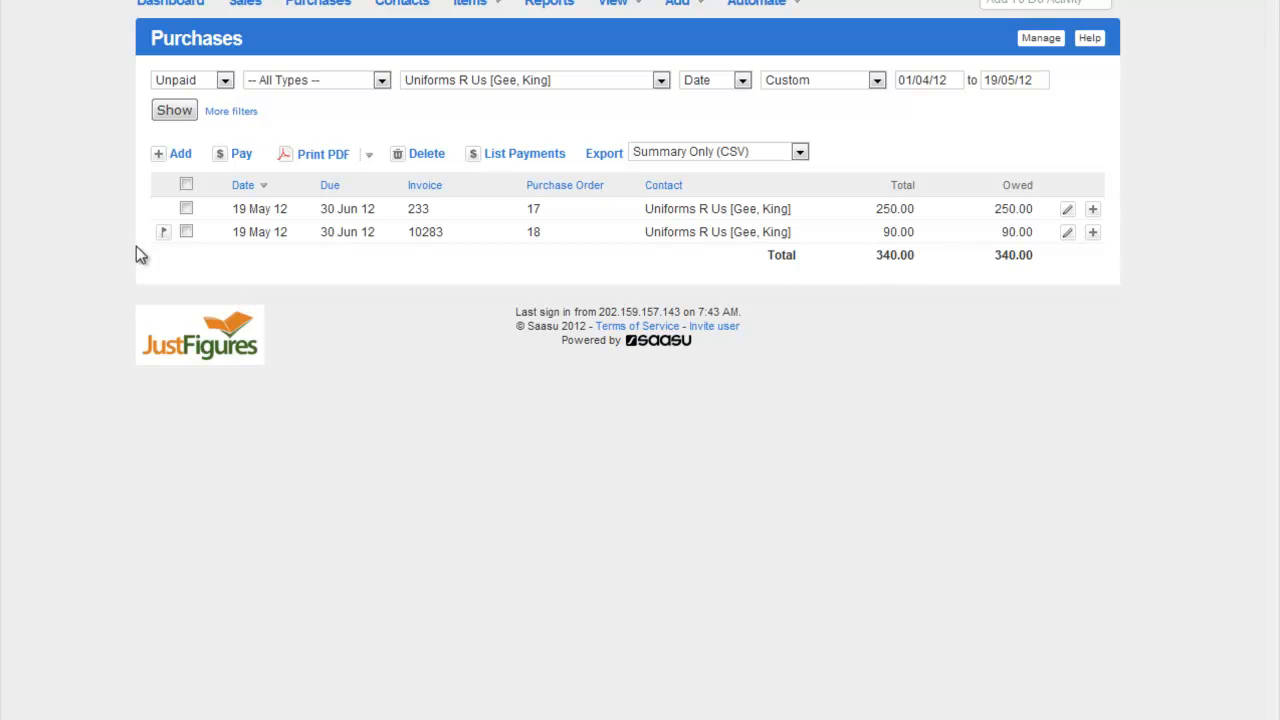
left_click(162, 233)
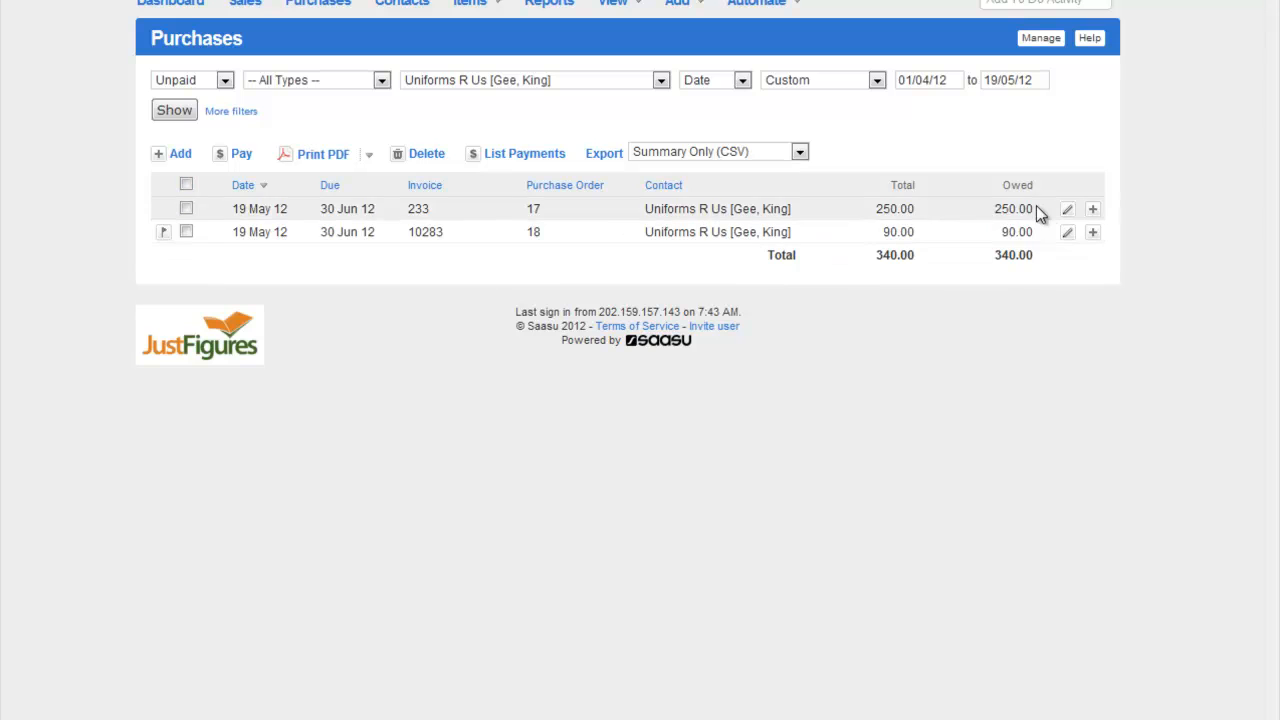
- Start a payment covering all the listed Uniforms R Us purchases, paid from the First Choice bank account
left_click(186, 184)
left_click(241, 155)
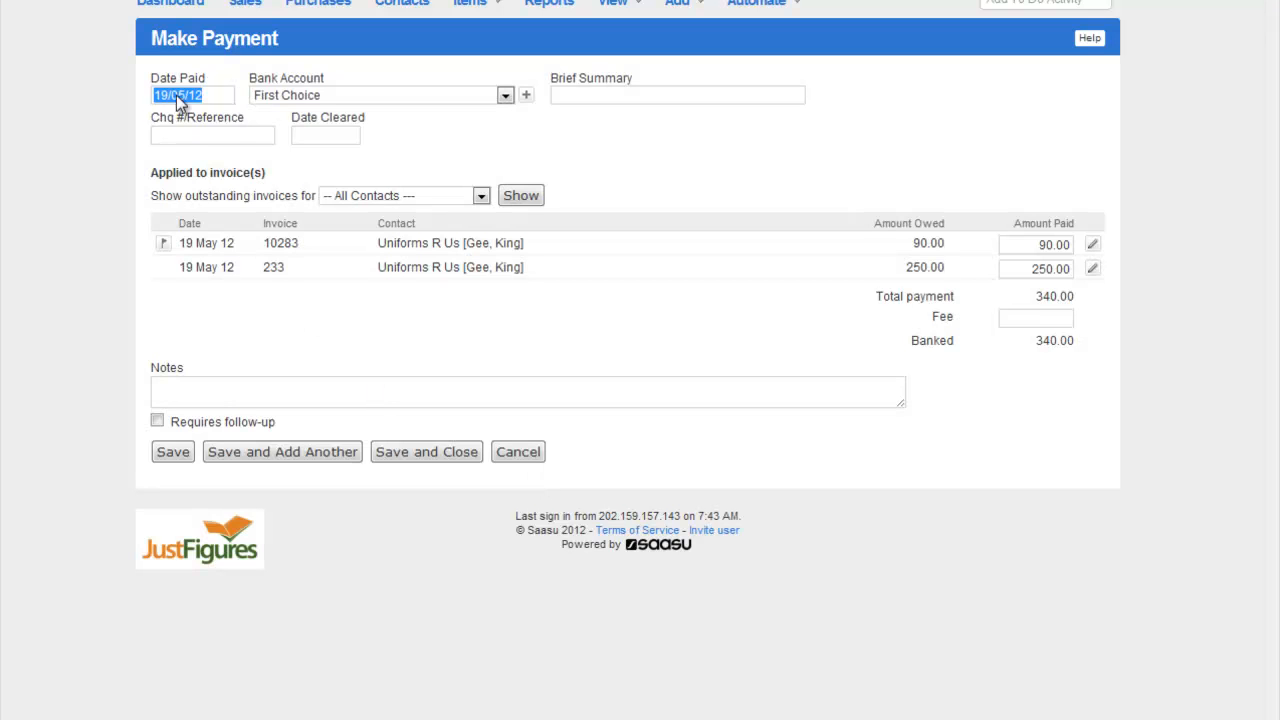
left_click(340, 91)
left_click(299, 147)
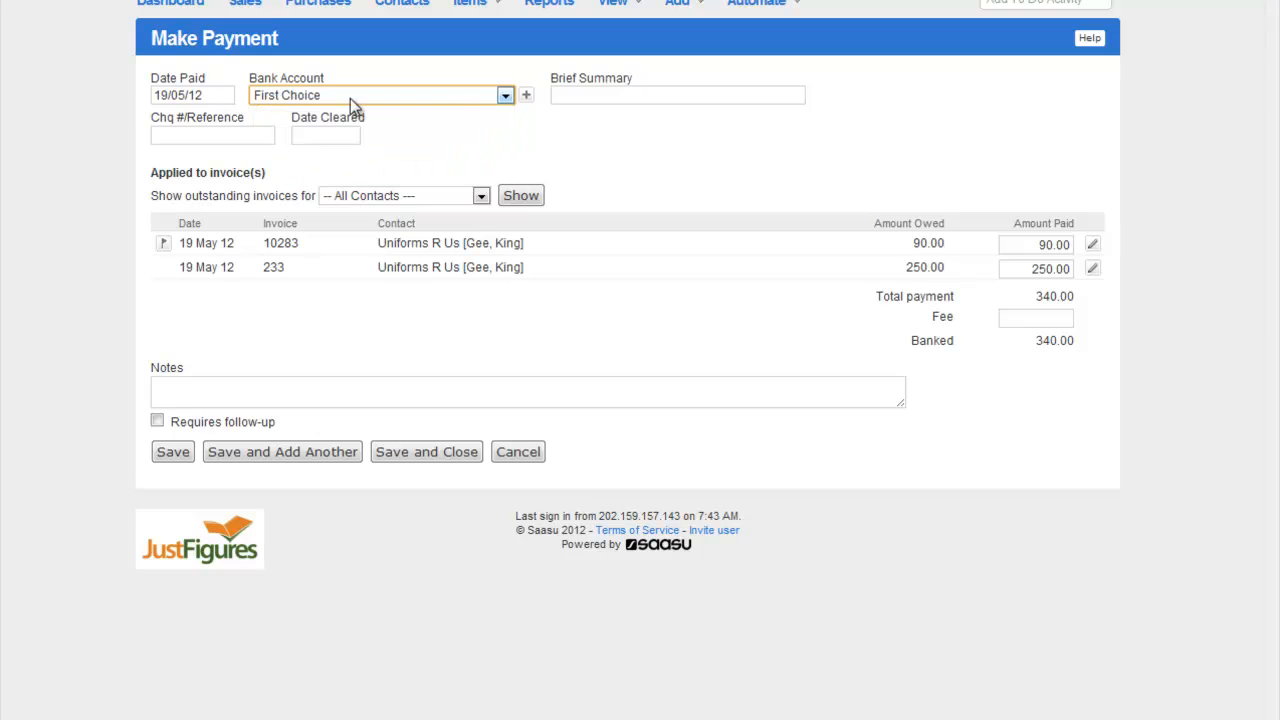
- Give the payment the brief summary "Uniform" and the reference 234, and save it
left_click(602, 97)
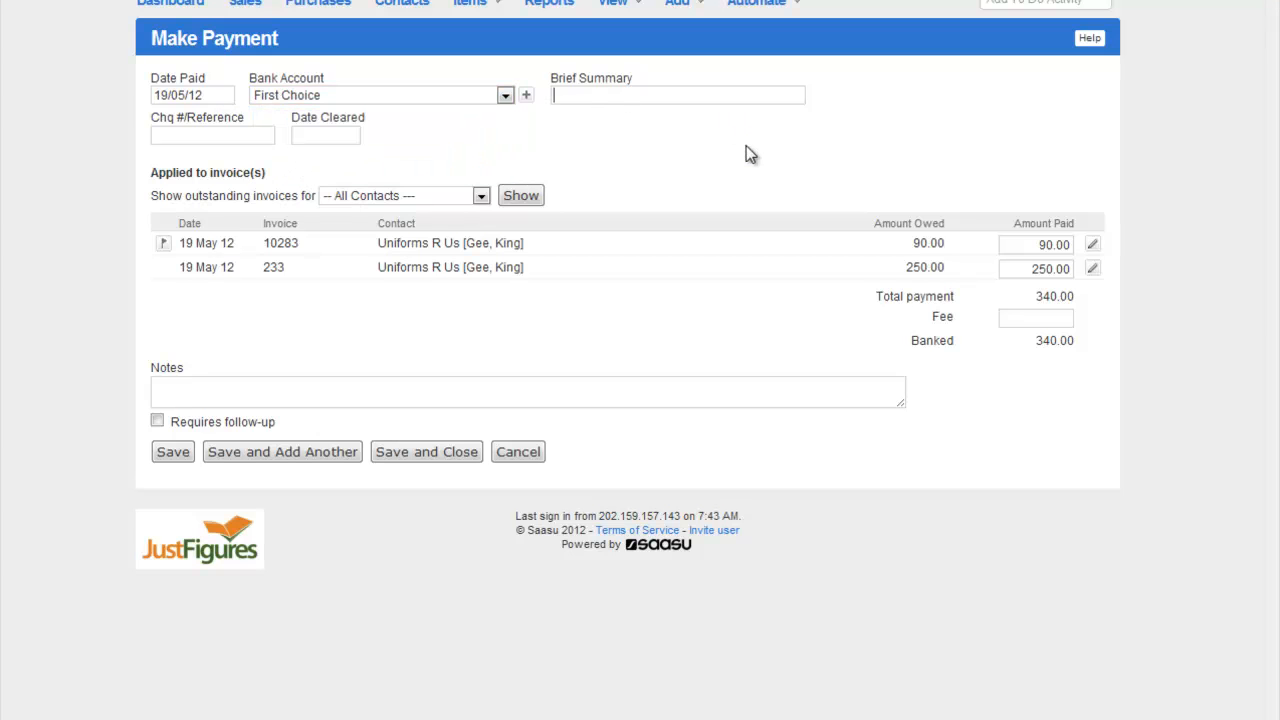
type("Uniform")
left_click(210, 138)
type("234")
left_click(318, 135)
left_click(698, 162)
left_click(181, 454)
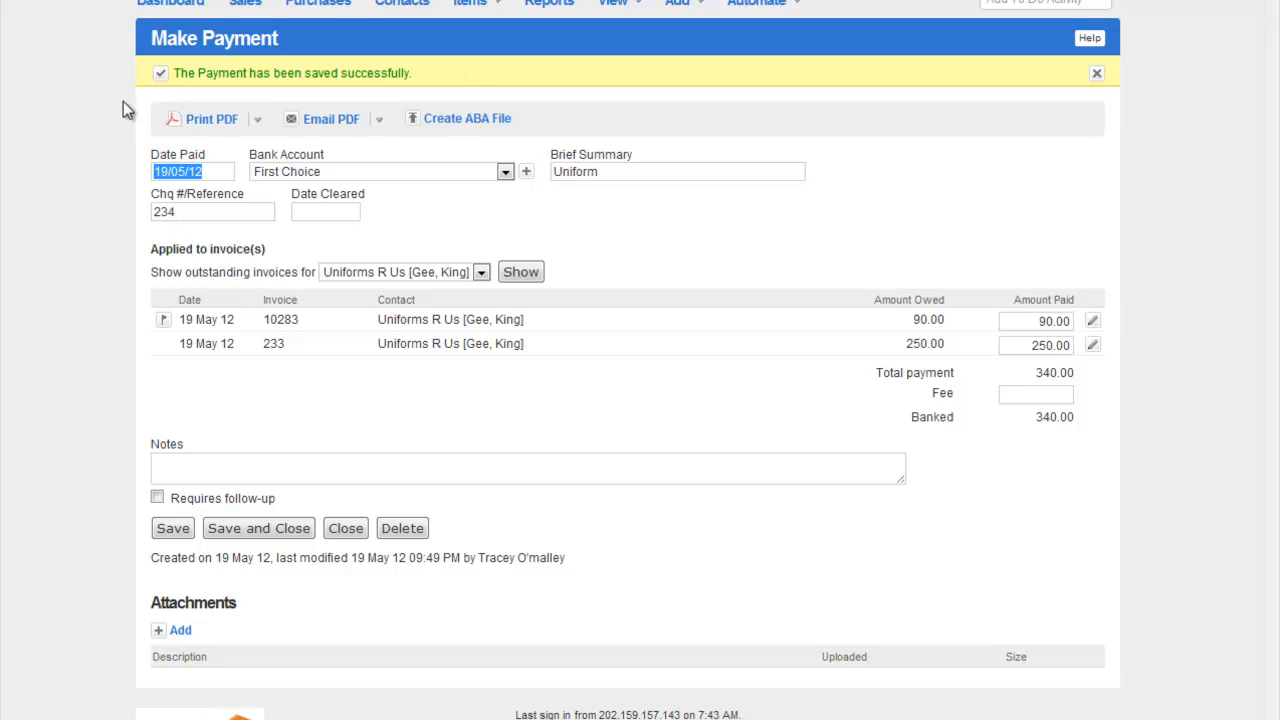
- Return to the Purchases list and start a new purchase of type Adjustment Note
left_click(333, 5)
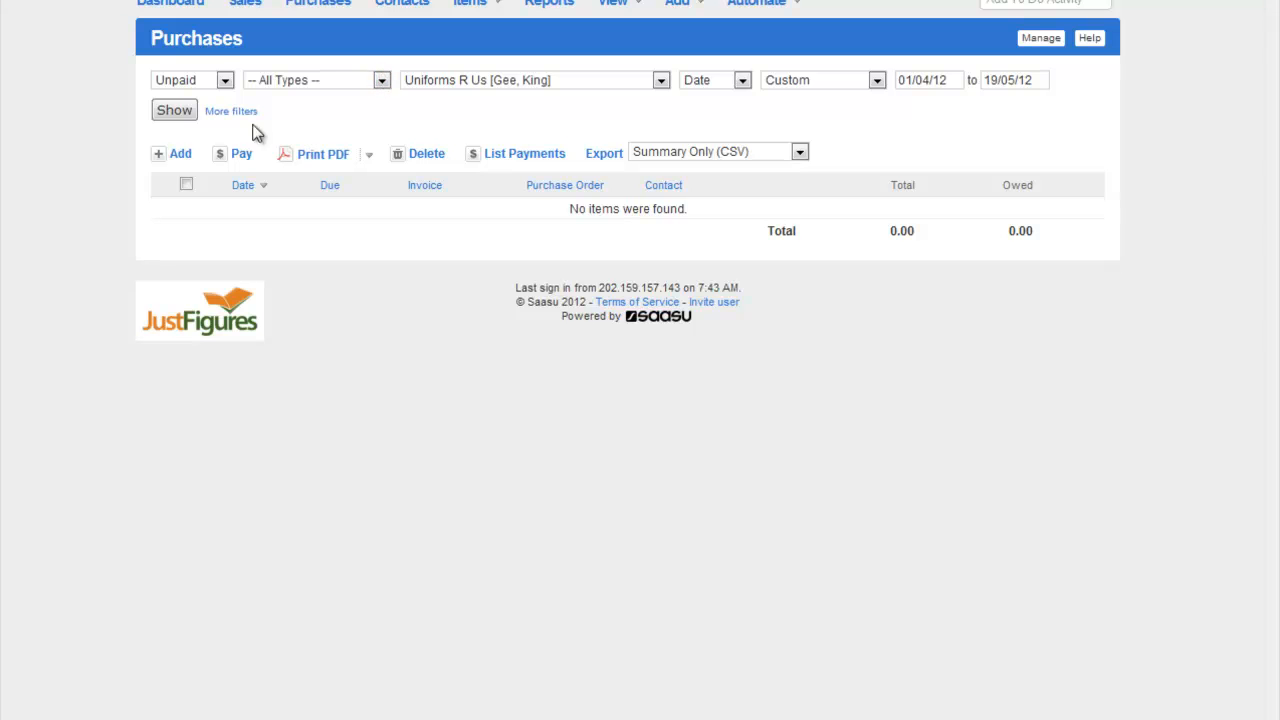
left_click(181, 157)
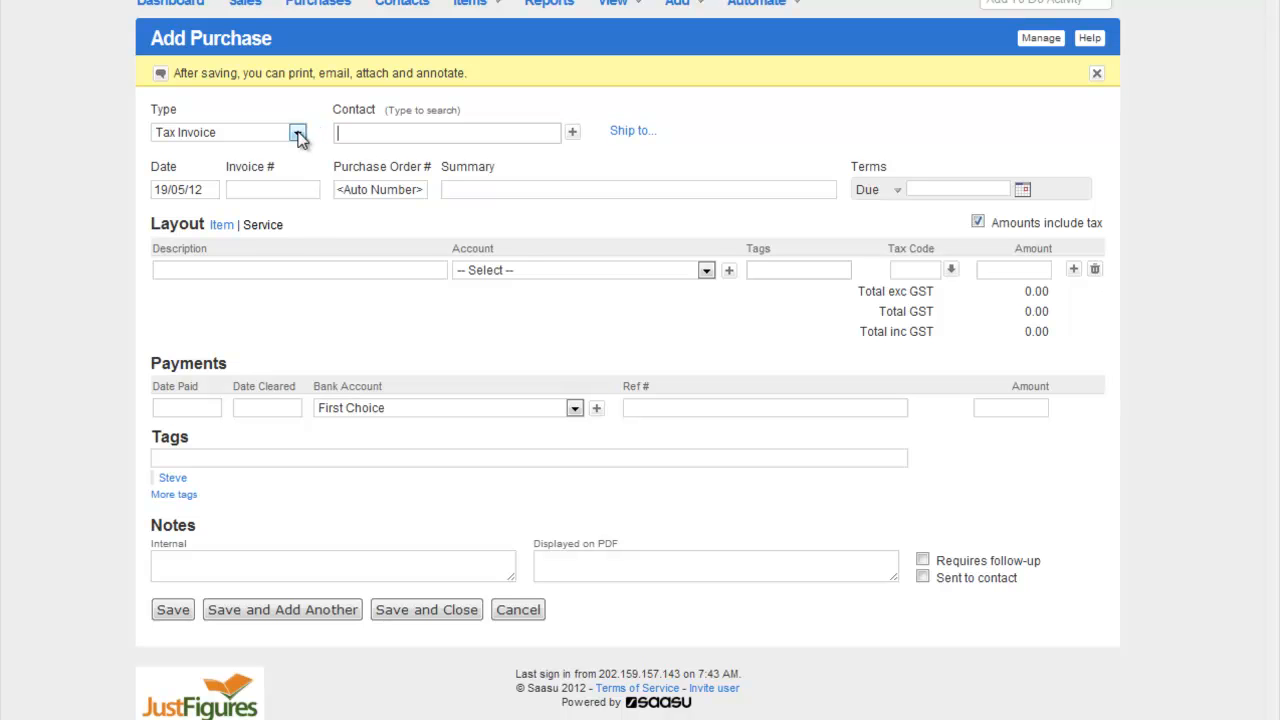
left_click(298, 134)
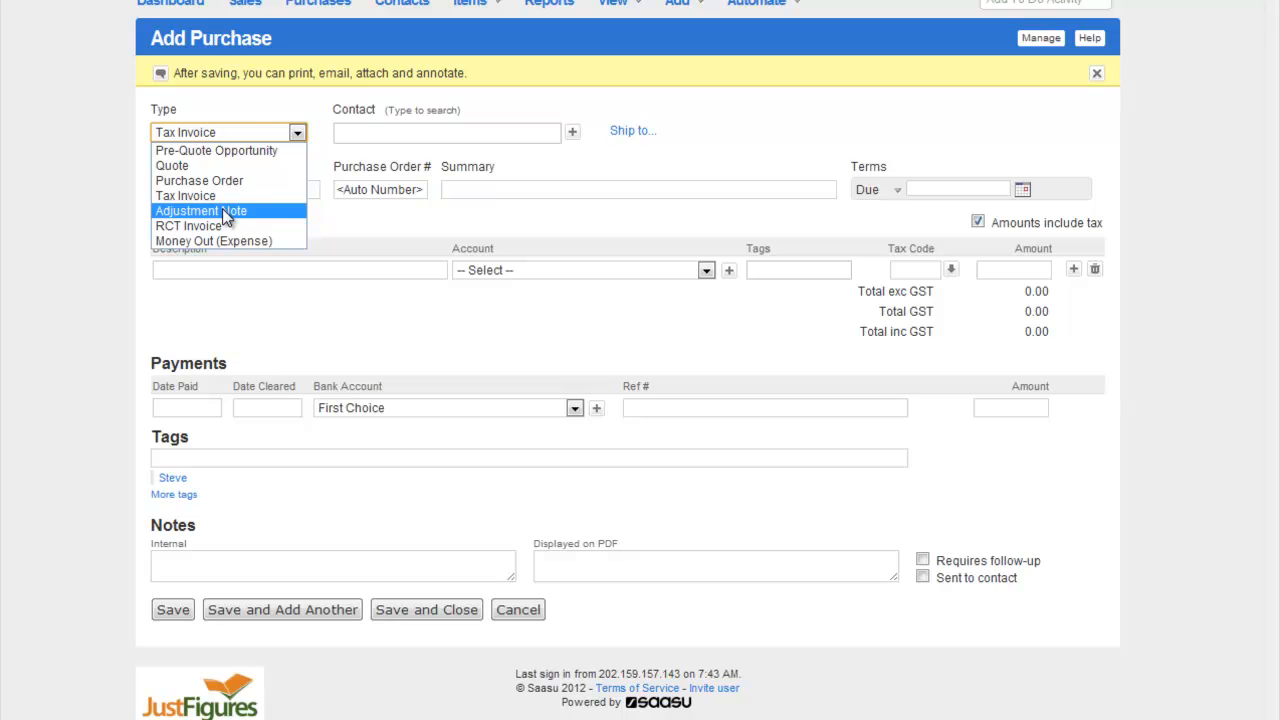
left_click(224, 211)
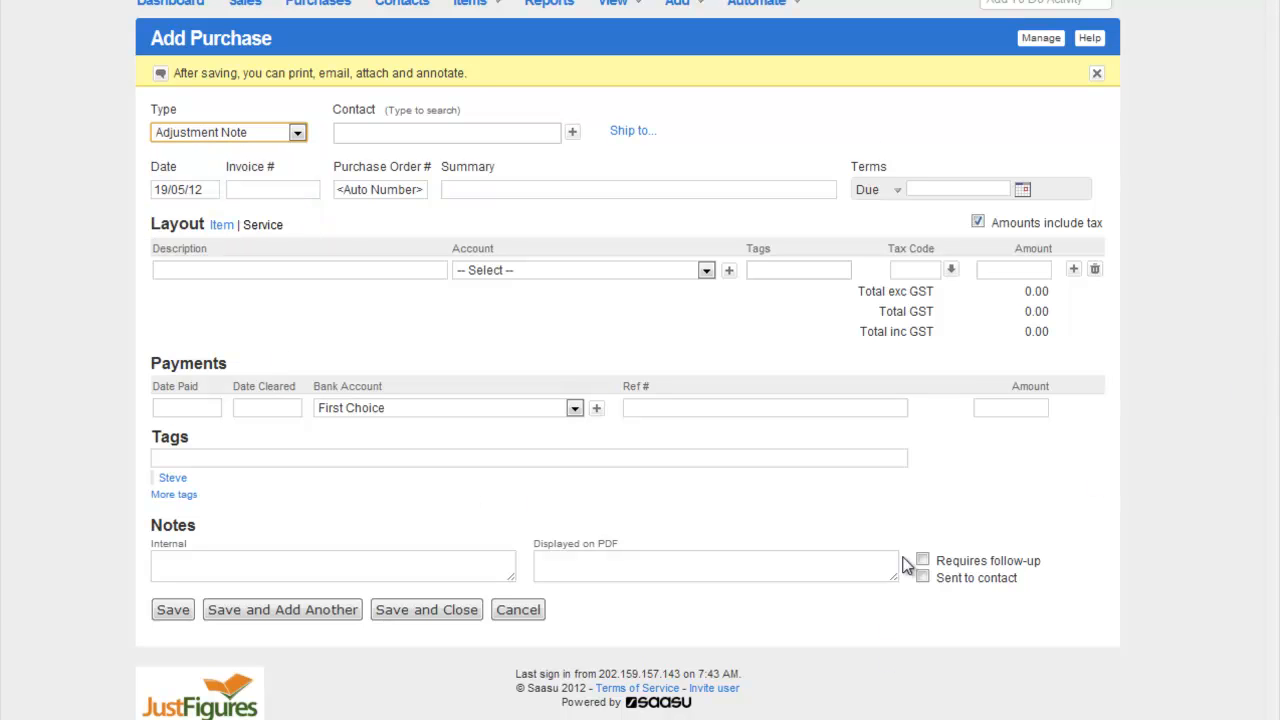
left_click(1013, 269)
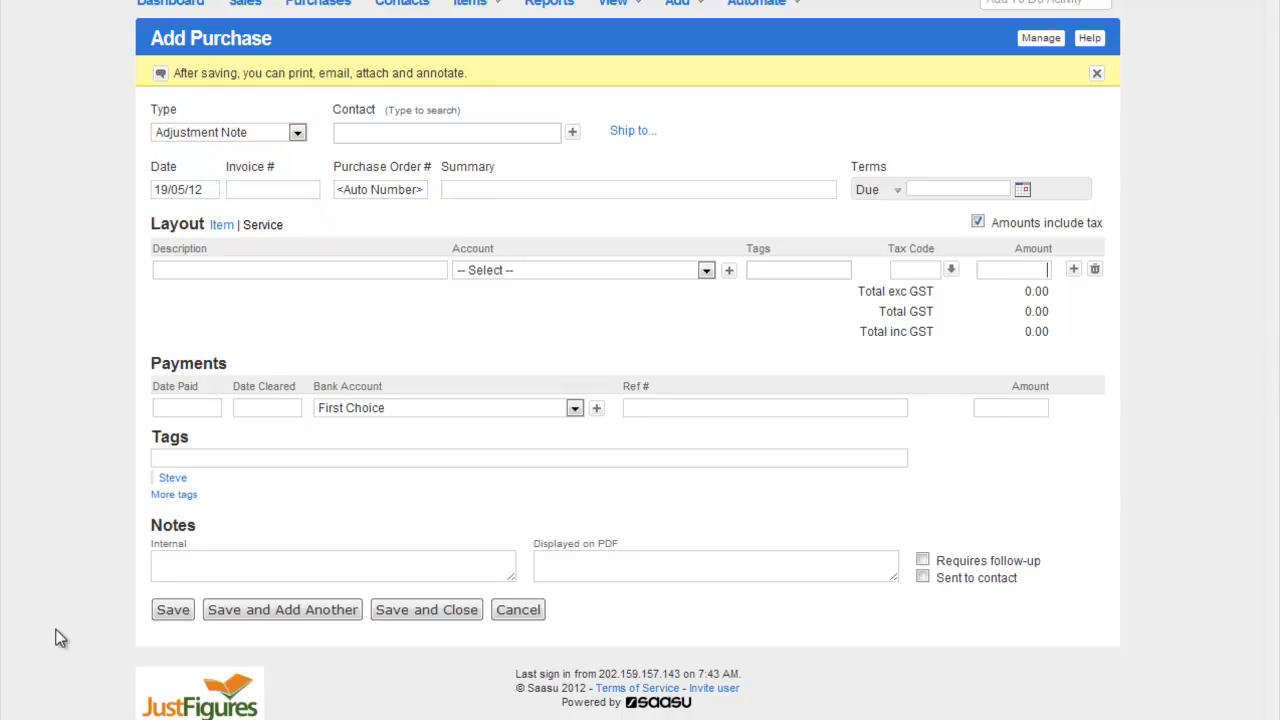